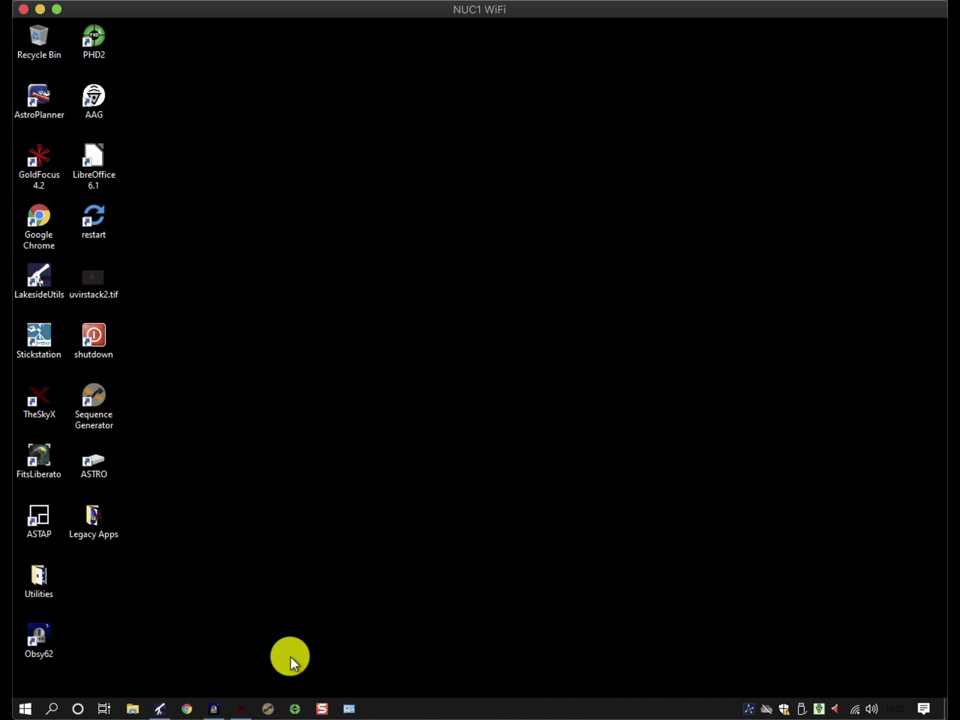
- Launch PHD2 and connect the ZWO ASI camera and TheSky mount with Connect All
left_click(295, 709)
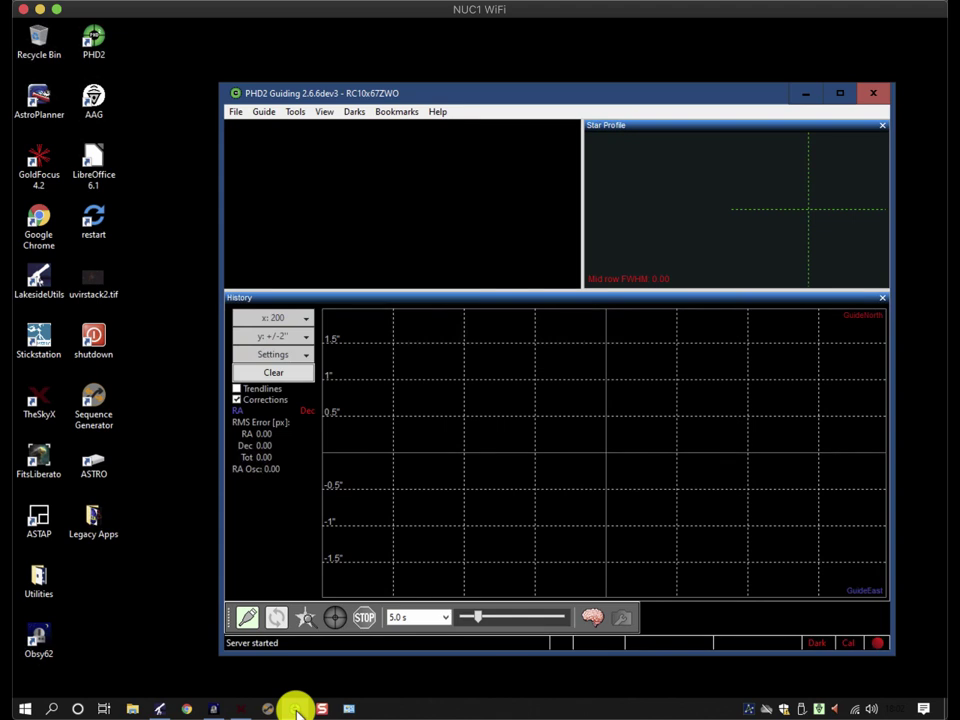
left_click(248, 618)
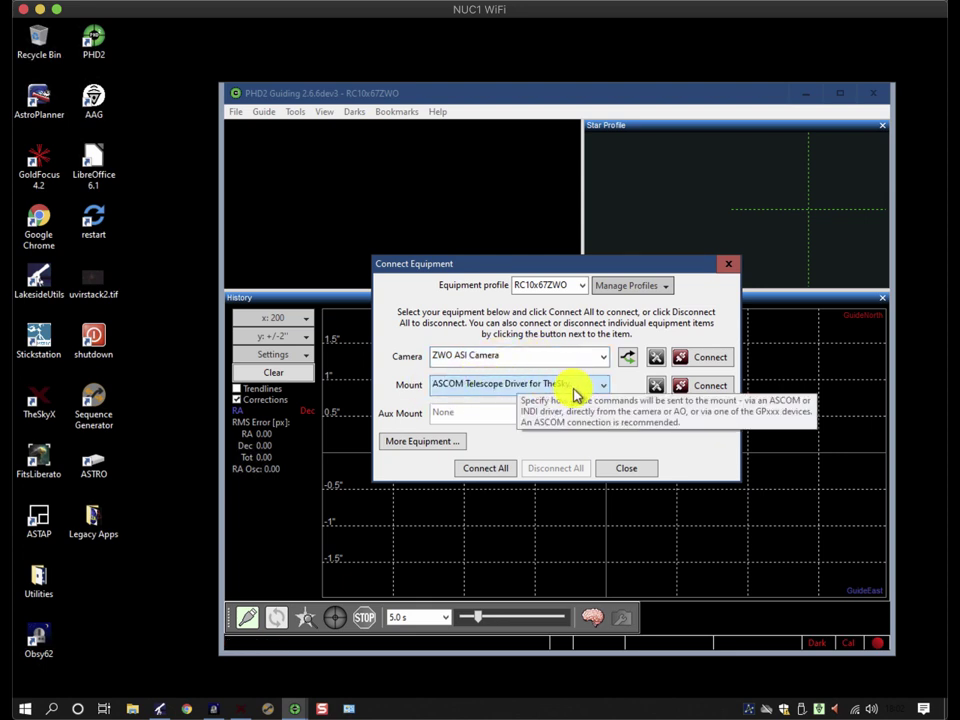
left_click(482, 468)
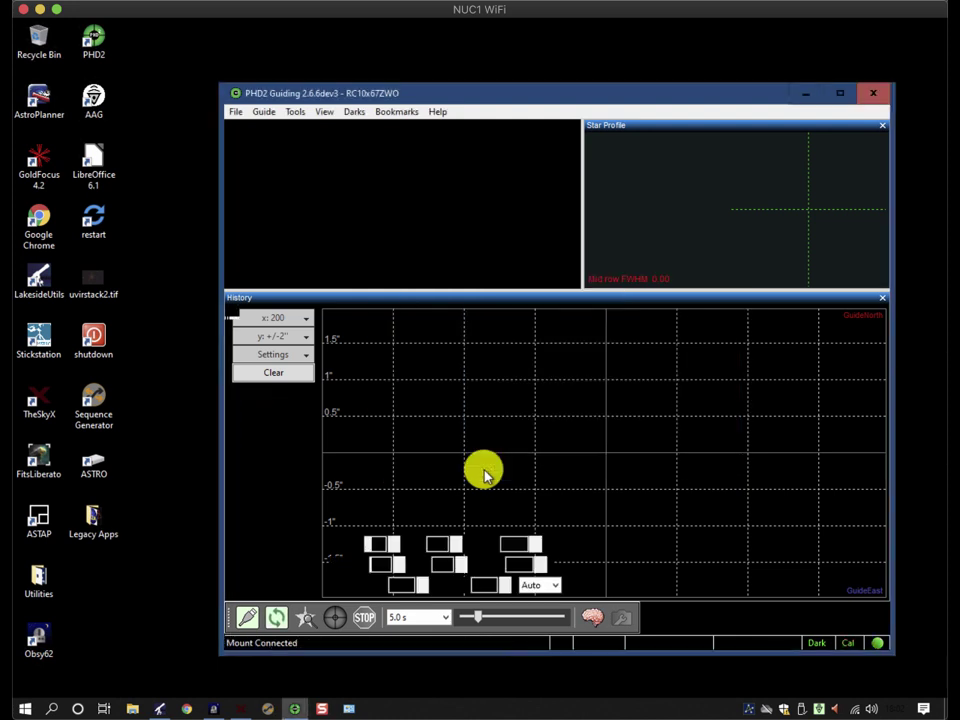
- Bring up TheSkyX and zoom and pan the sky chart to the star field around HIP 4979
left_click(806, 93)
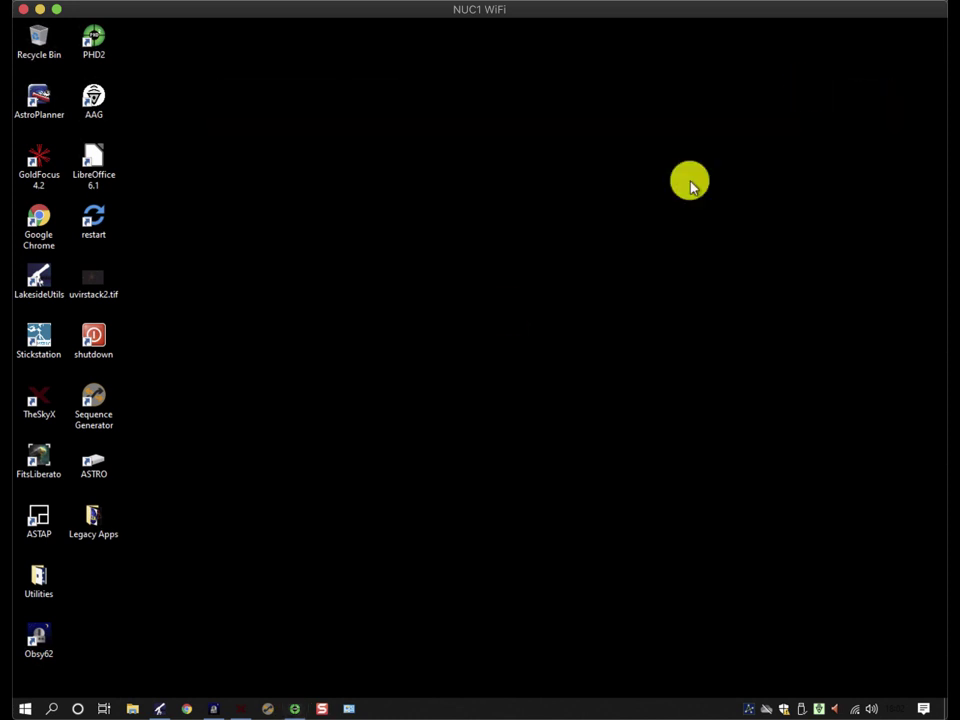
left_click(238, 707)
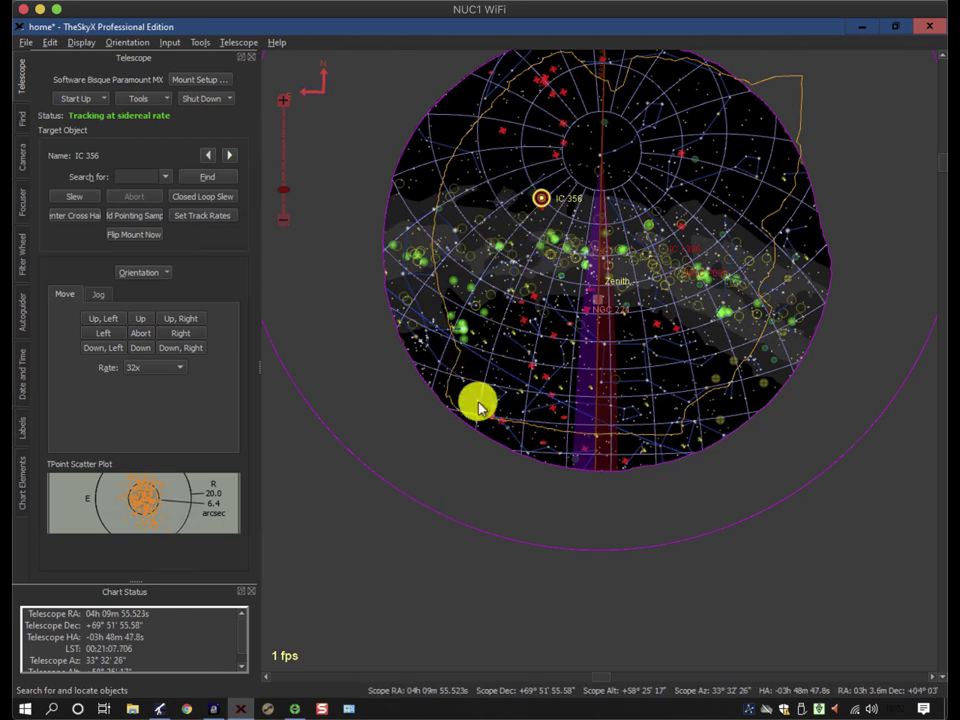
mouse_move(477, 403)
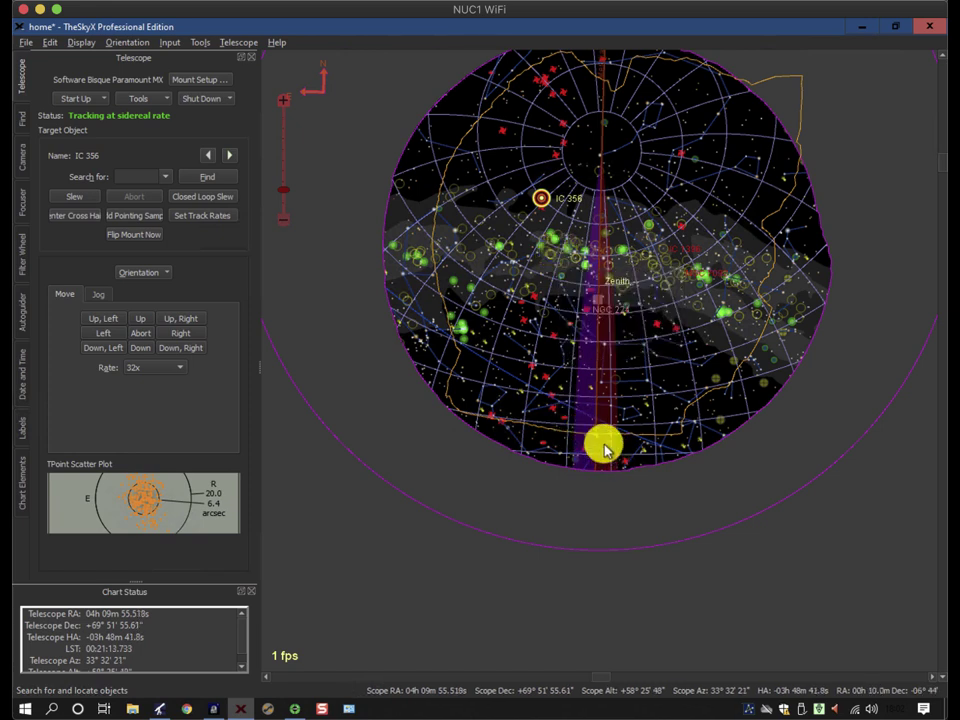
mouse_move(596, 426)
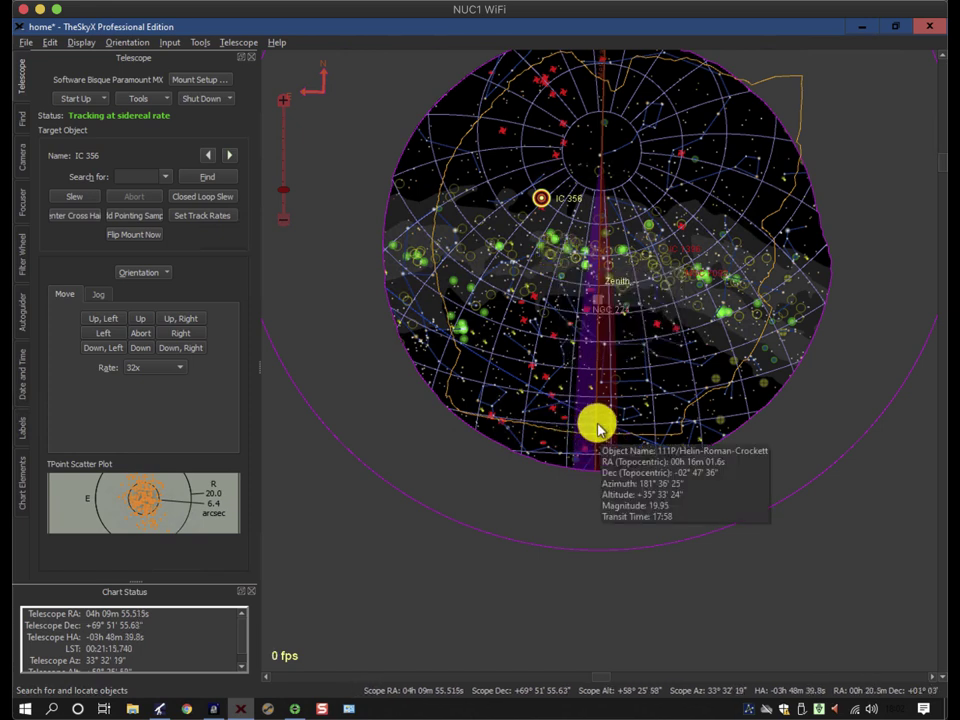
scroll(600, 430, "up", 5)
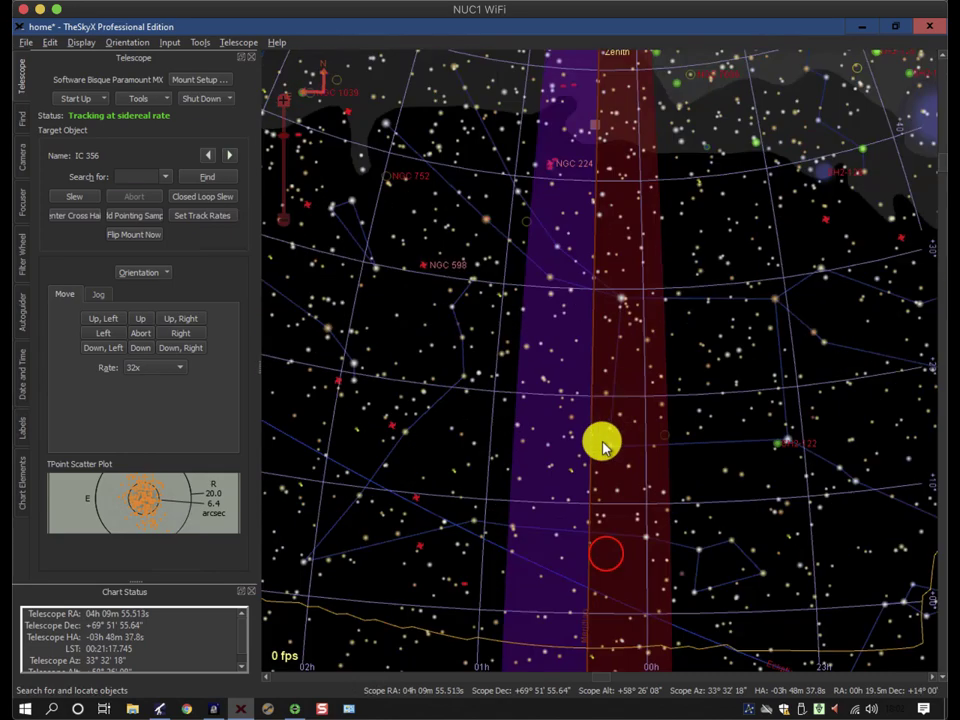
left_click_drag(607, 404, 639, 231)
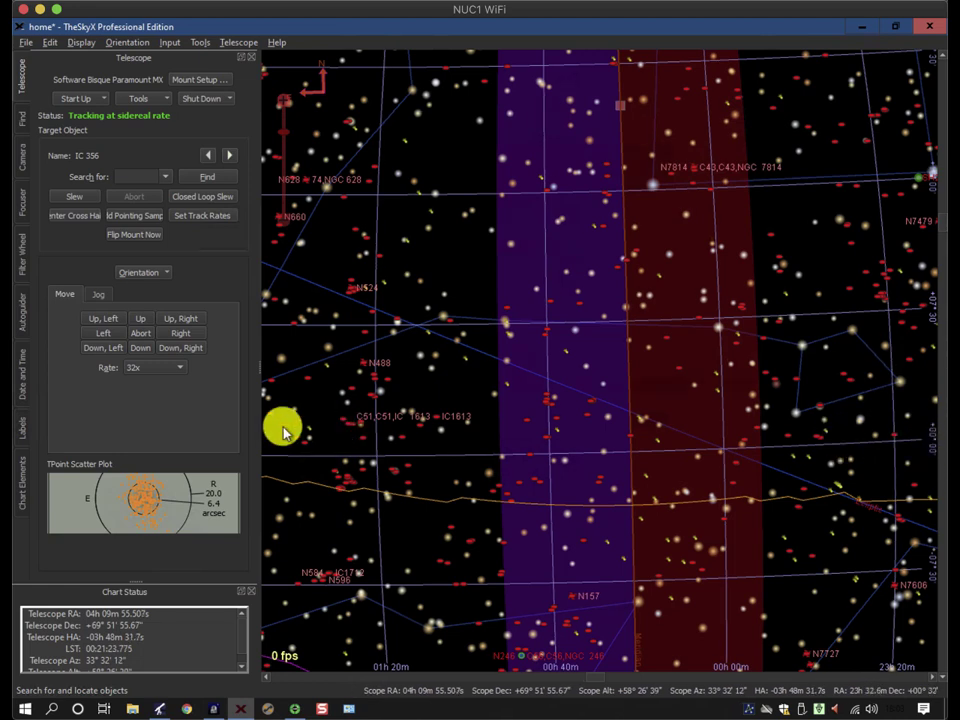
- Select HIP 4979 and slew the telescope to it
left_click(437, 437)
right_click(437, 437)
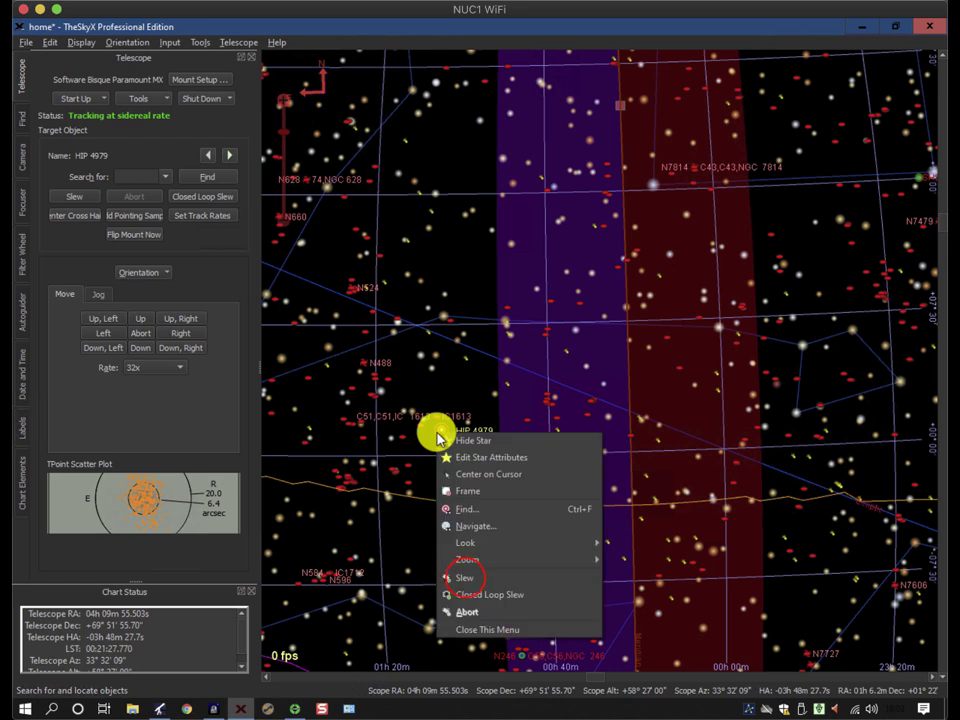
left_click(466, 578)
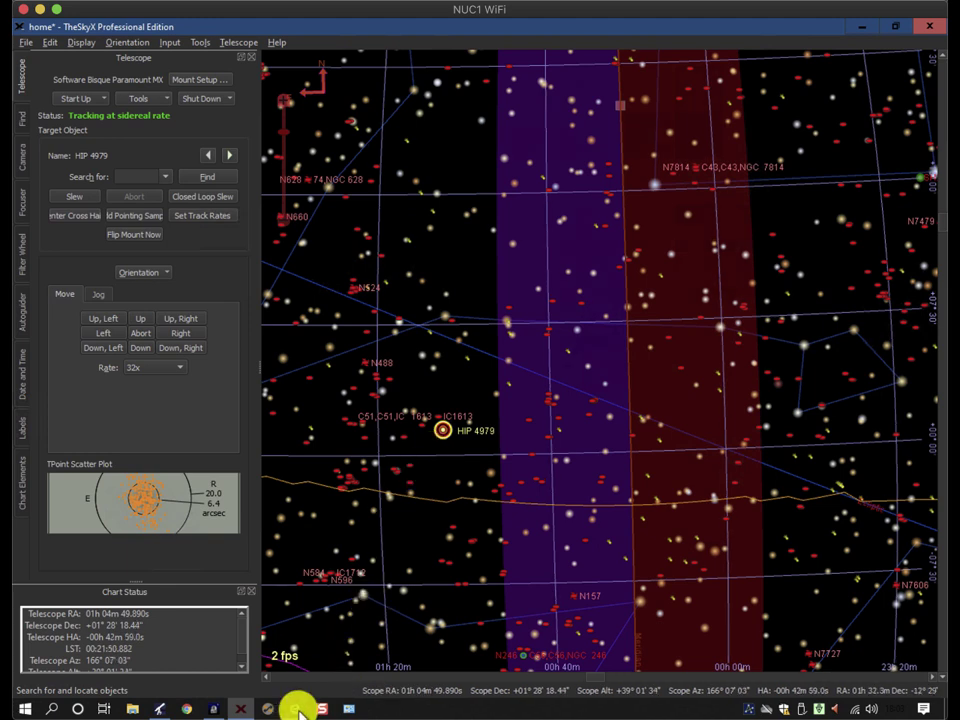
- Show PHD2's Advanced setup Guiding page with 1350 mm focal length and mount guide output enabled
mouse_move(297, 708)
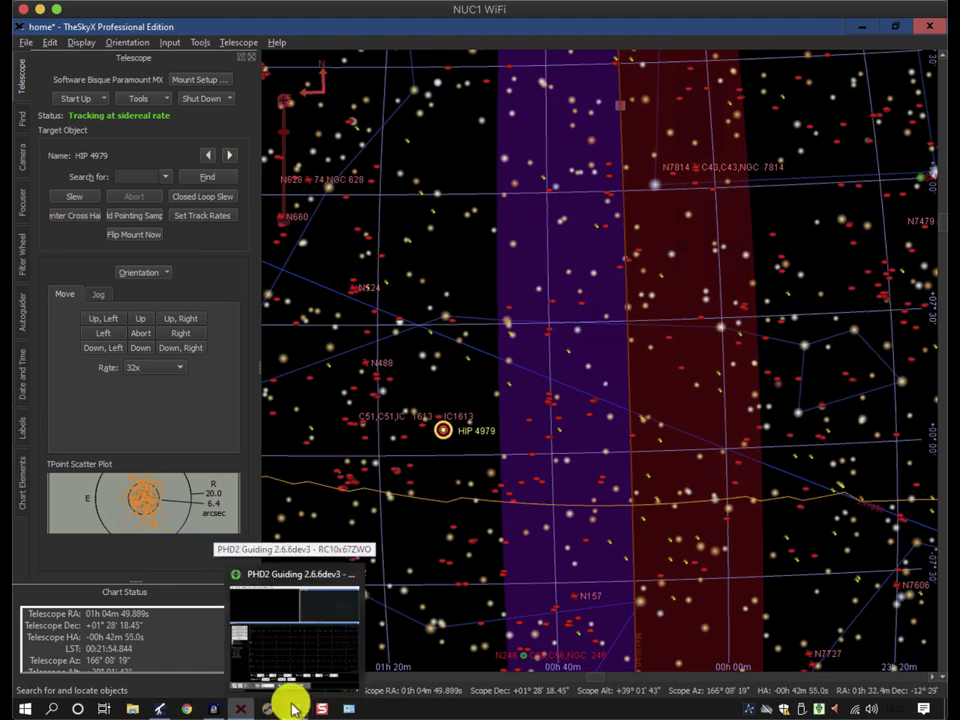
left_click(297, 708)
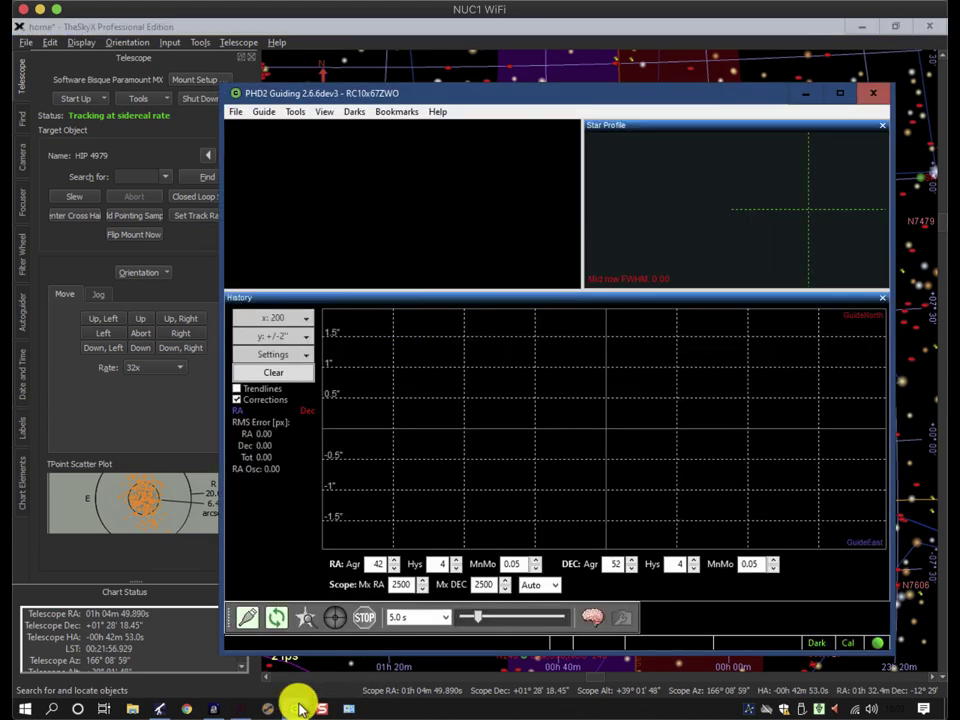
left_click(590, 617)
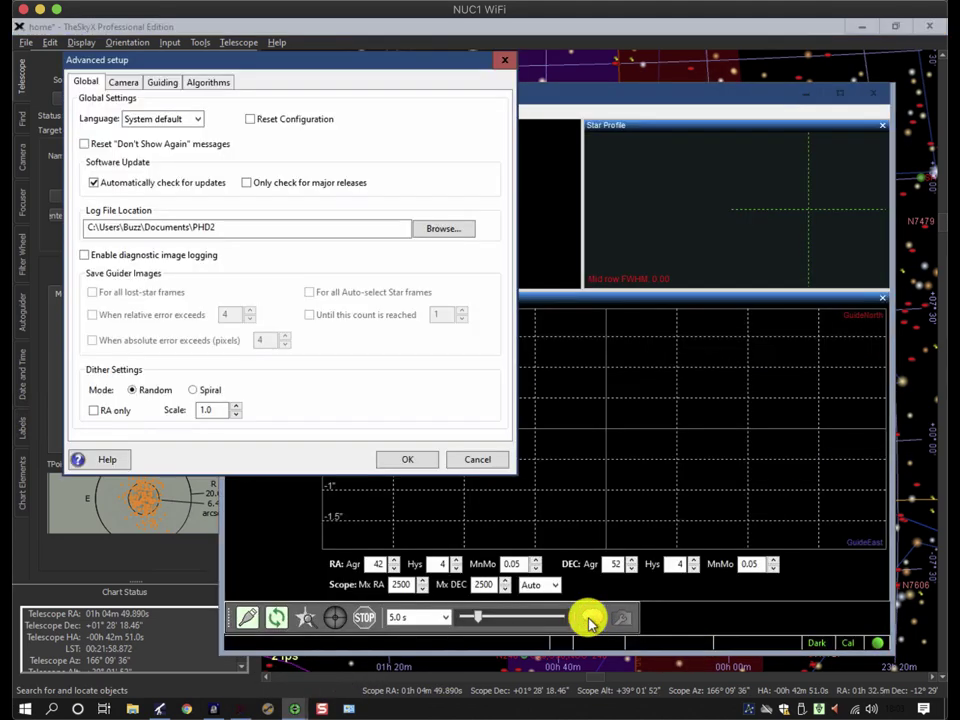
left_click(161, 82)
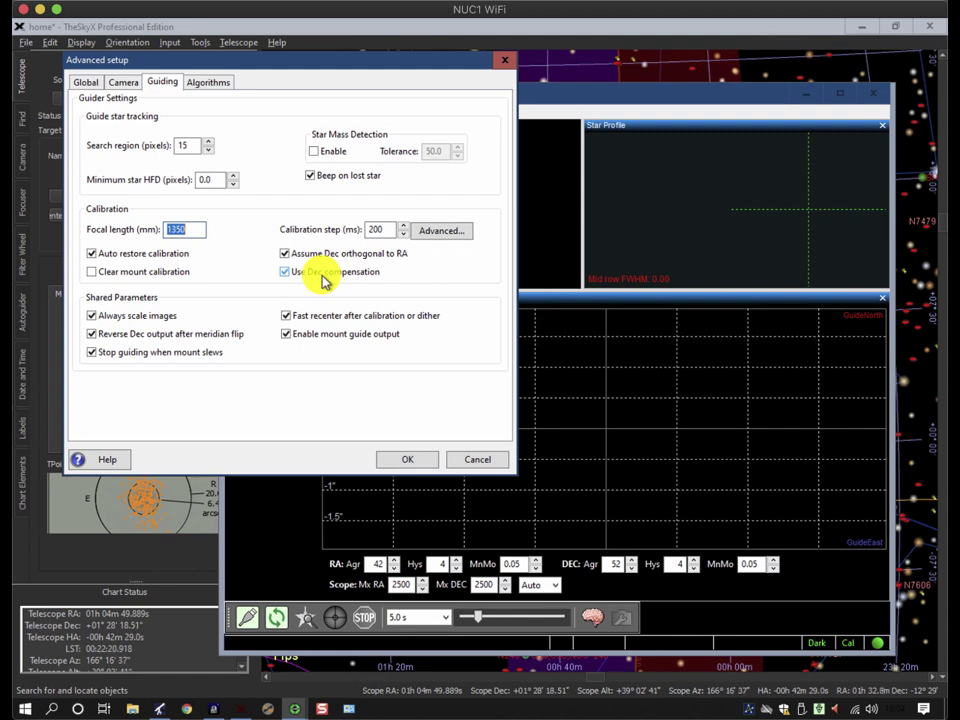
- Close Advanced setup and set the PHD2 exposure to 1.0 s
left_click(406, 459)
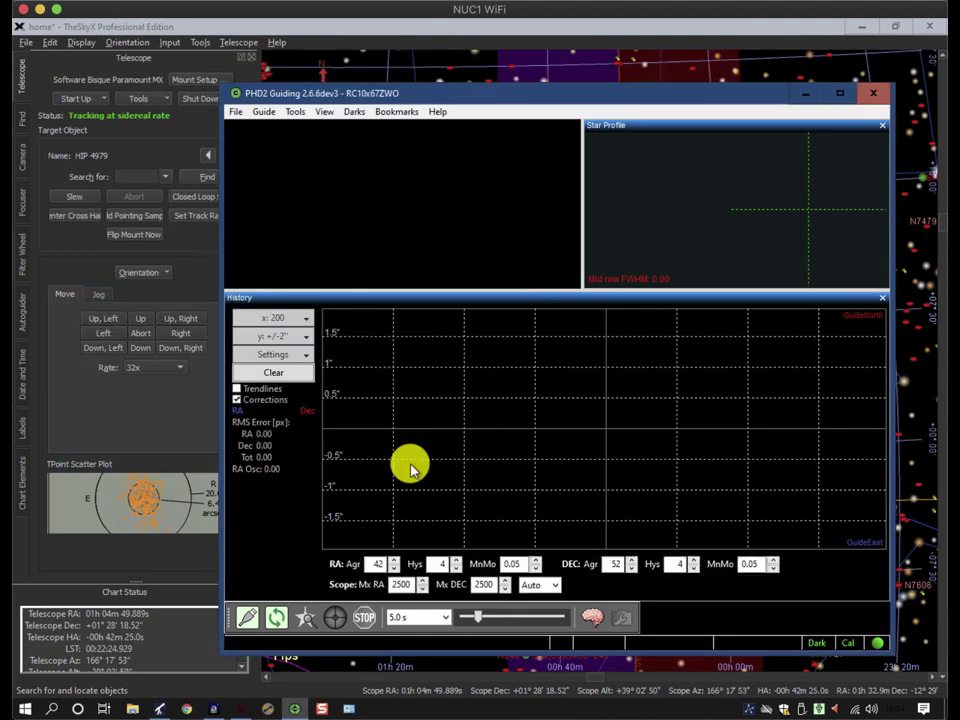
left_click(441, 617)
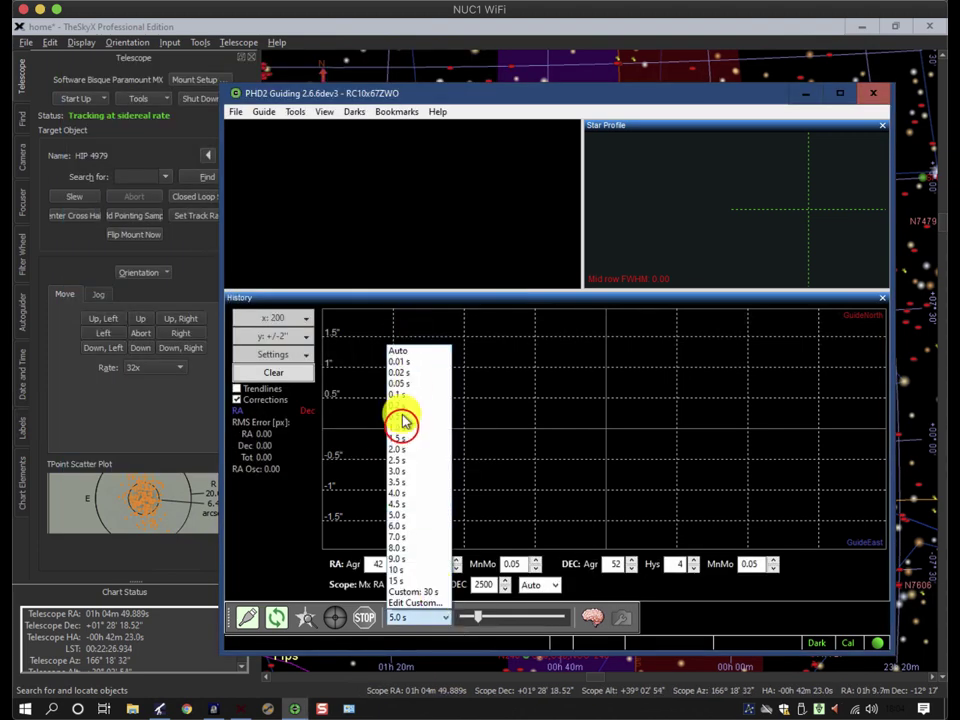
left_click(400, 427)
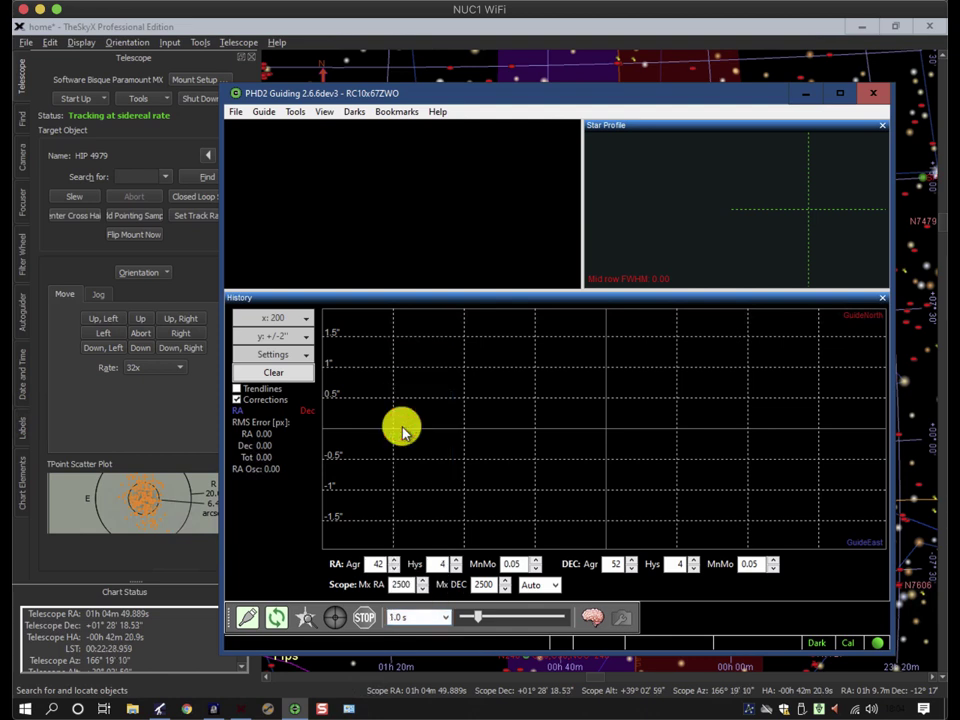
- Loop exposures briefly, stop, and auto-select a guide star with SNR 102.3
left_click(279, 617)
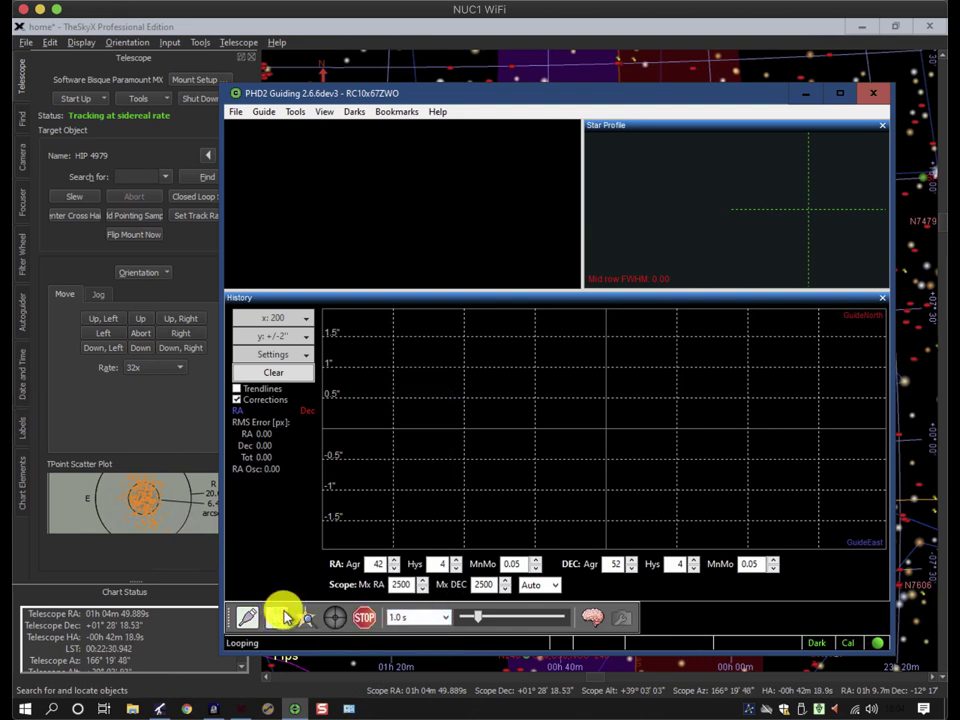
left_click(363, 617)
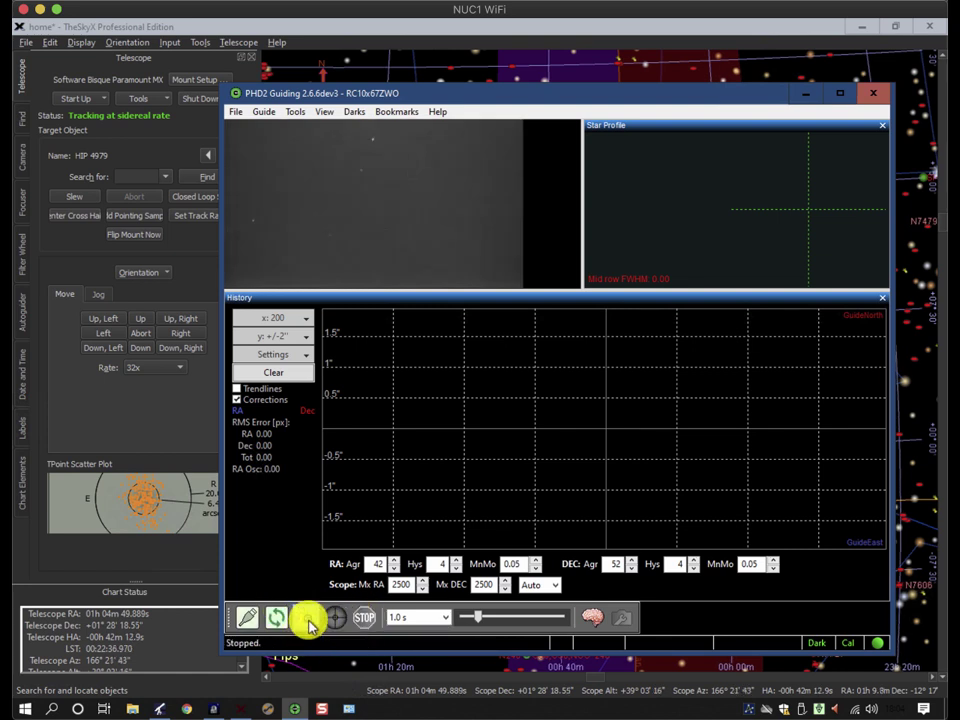
left_click(307, 621)
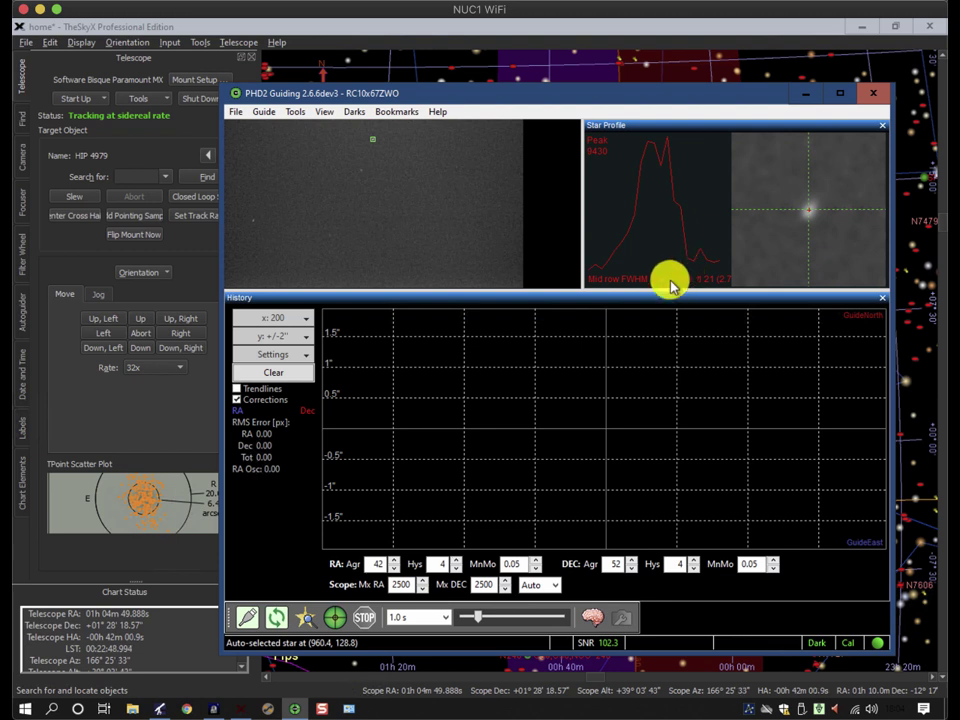
- Start guiding on the selected star at 1.0 s, reaching about 1.2 px total RMS
left_click(337, 623)
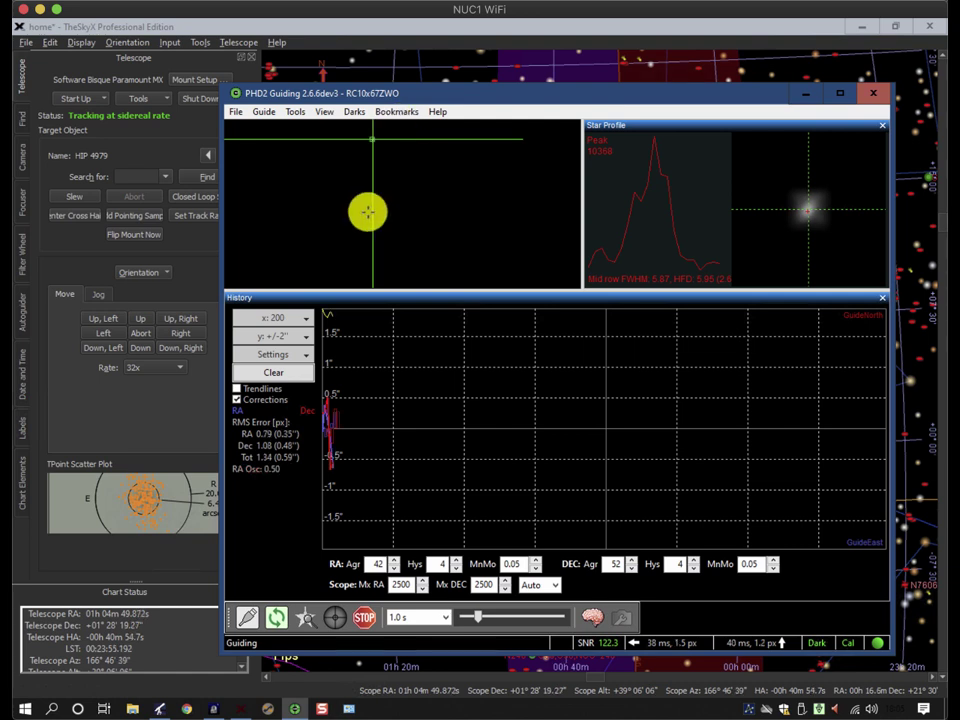
- Review the last calibration data from the Tools menu, then close the review window
left_click(296, 112)
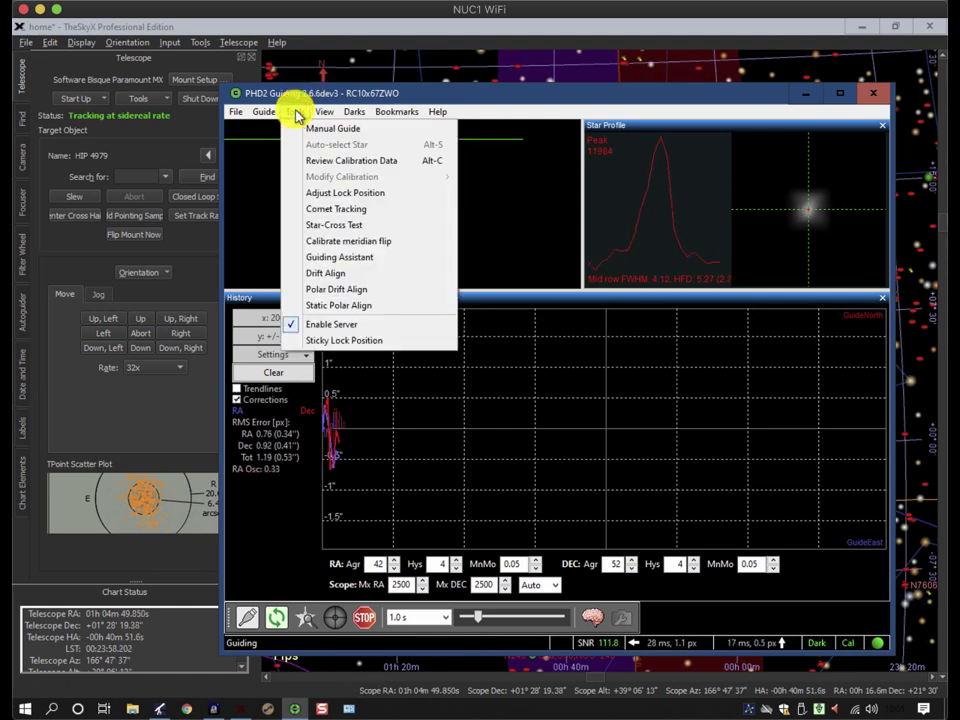
left_click(330, 160)
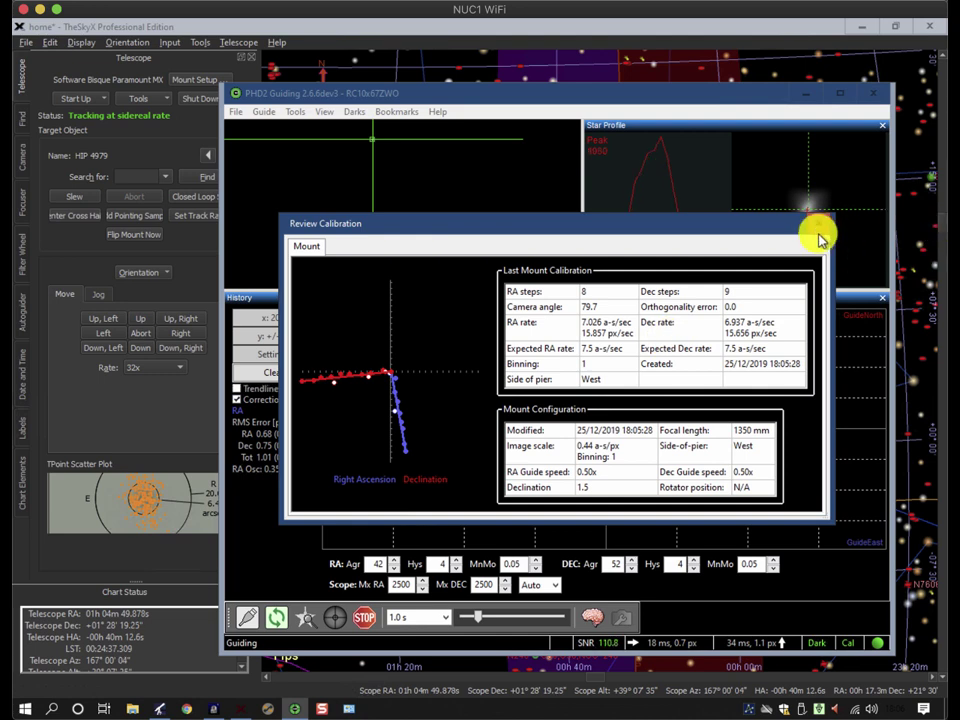
left_click(817, 222)
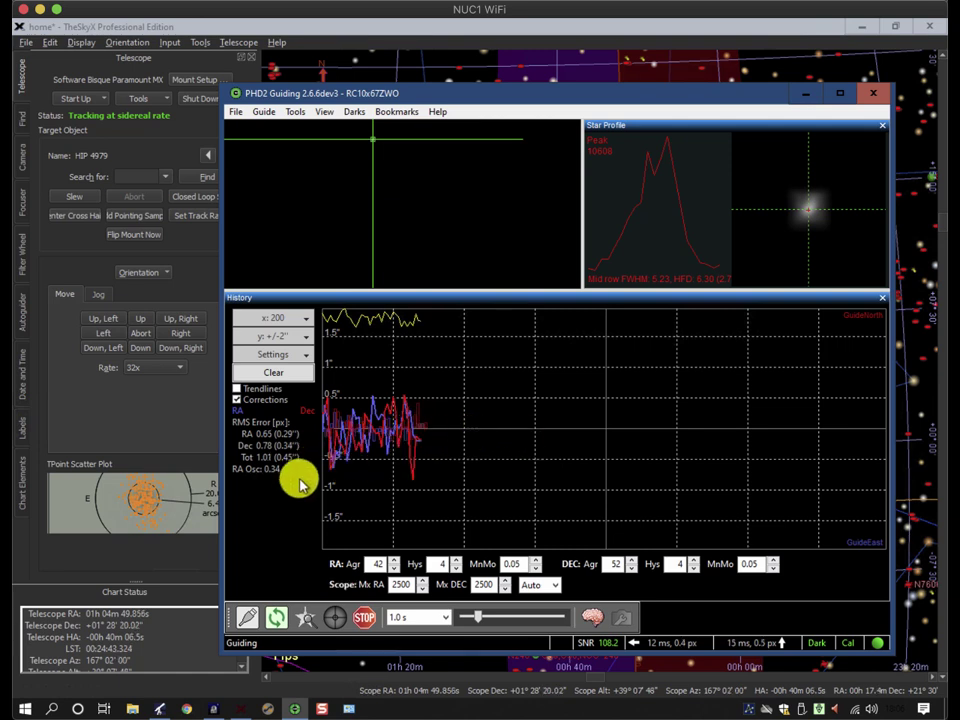
- Toggle the history graph scale to pixels and back to arc-seconds, then add the Star SNR trace
left_click(299, 364)
left_click(302, 356)
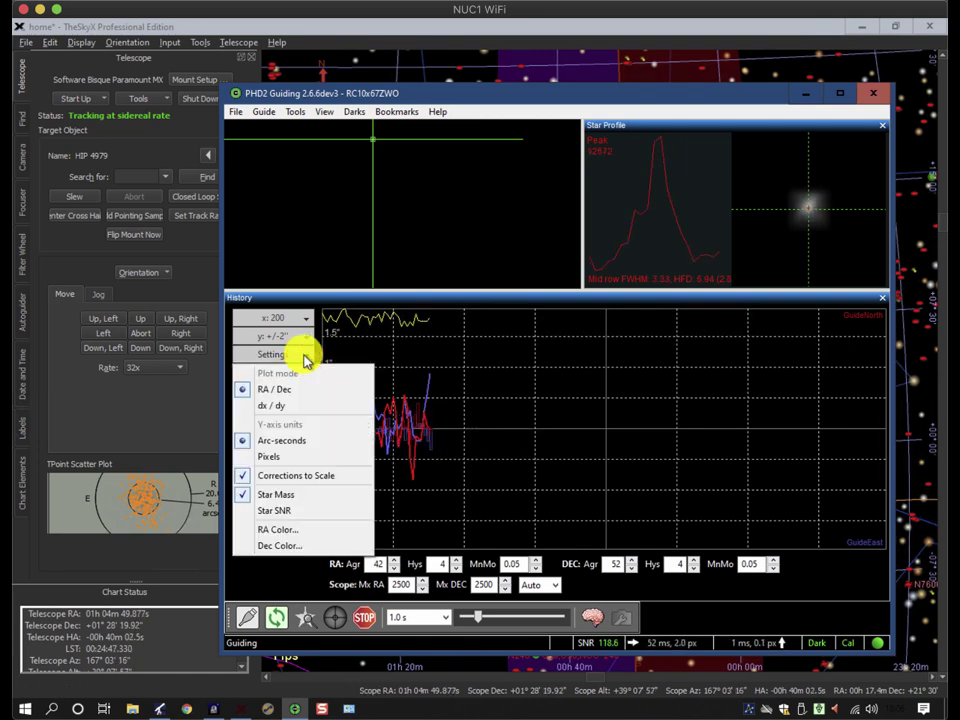
left_click(262, 454)
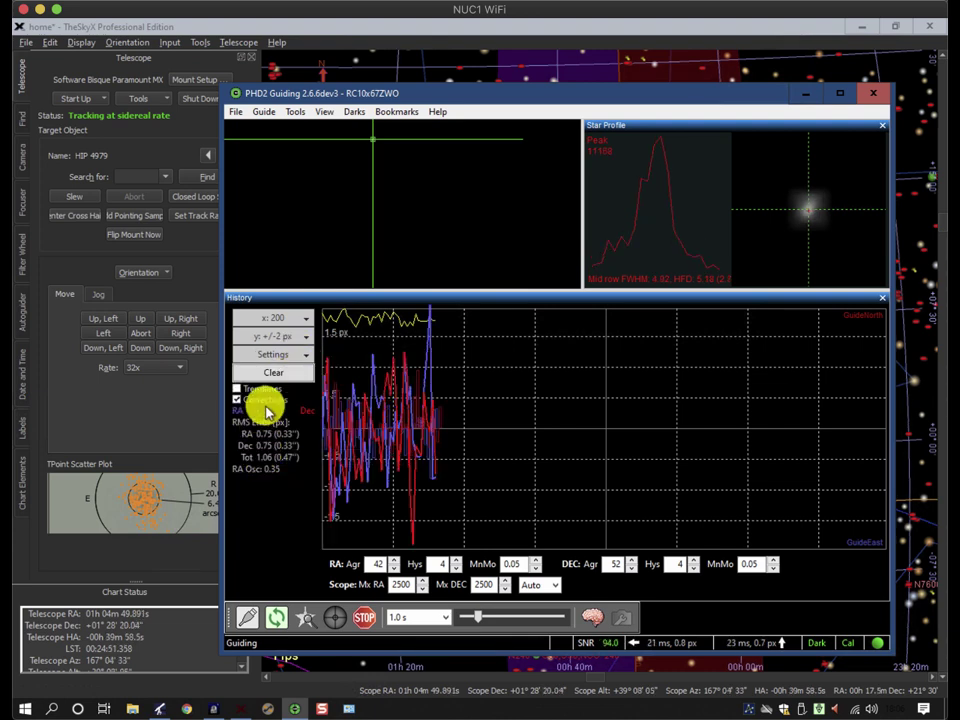
left_click(304, 356)
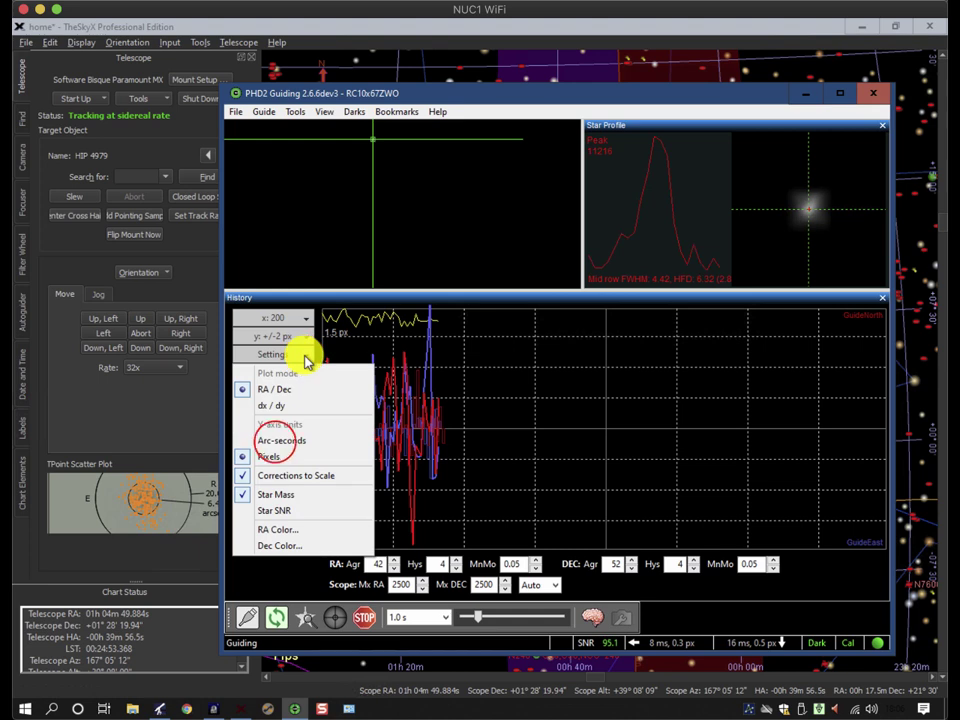
left_click(274, 441)
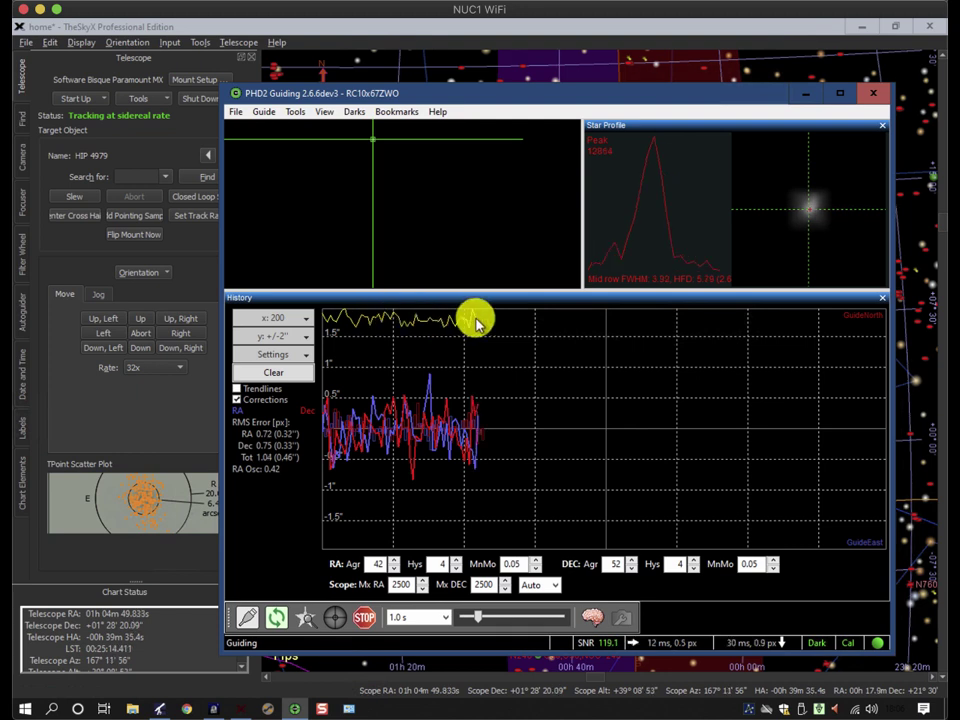
left_click(306, 356)
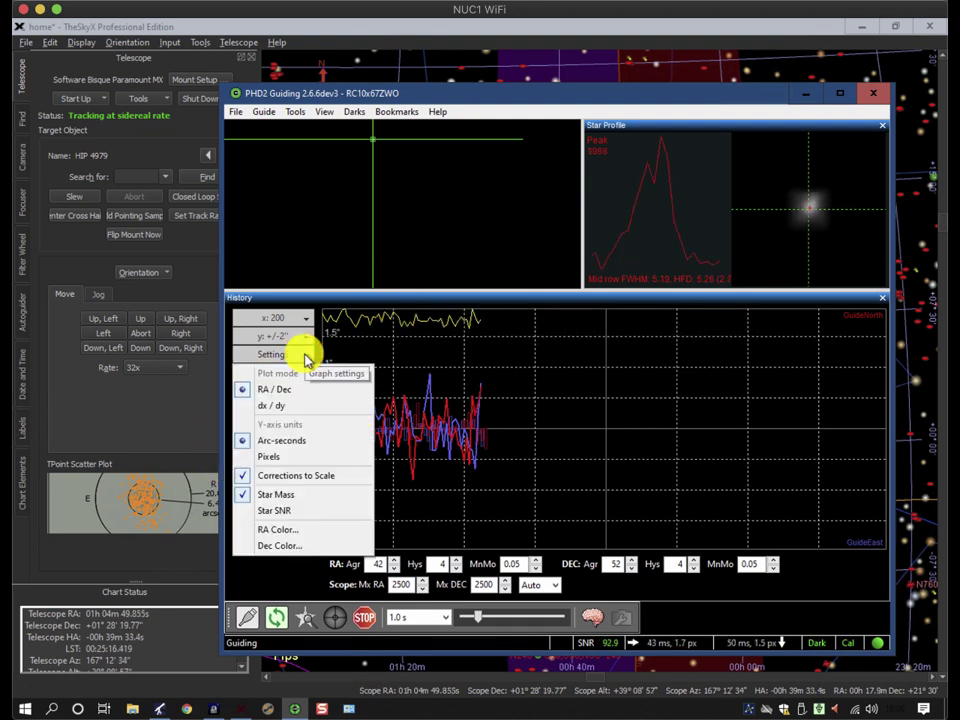
left_click(250, 511)
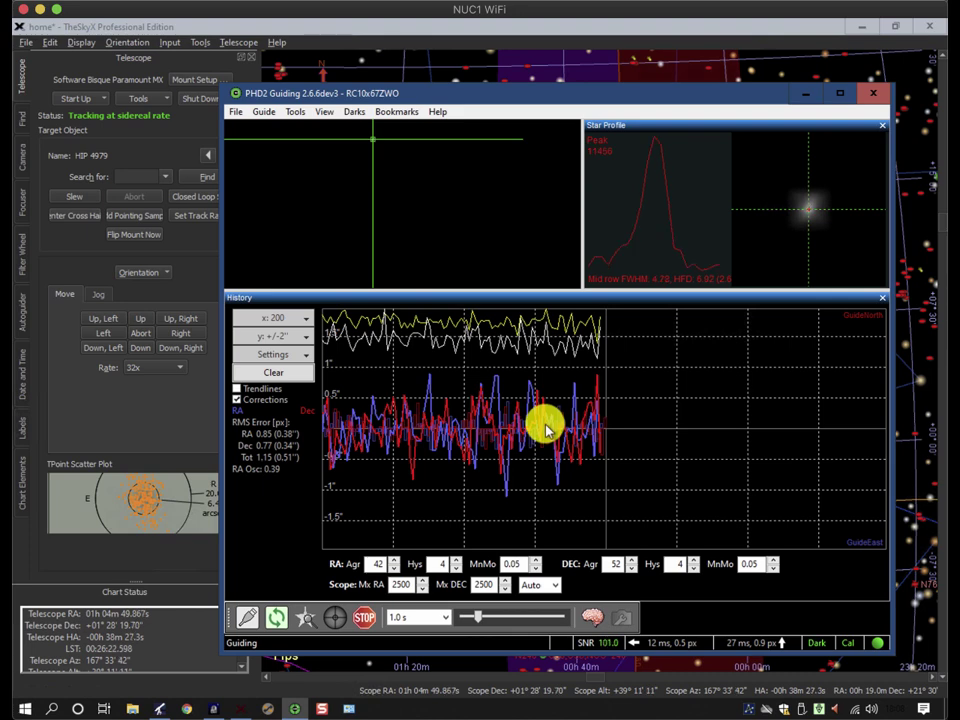
- Stop guiding and pick a new target field at RA 02h 26m, Dec +24° 47' in TheSkyX
left_click(362, 620)
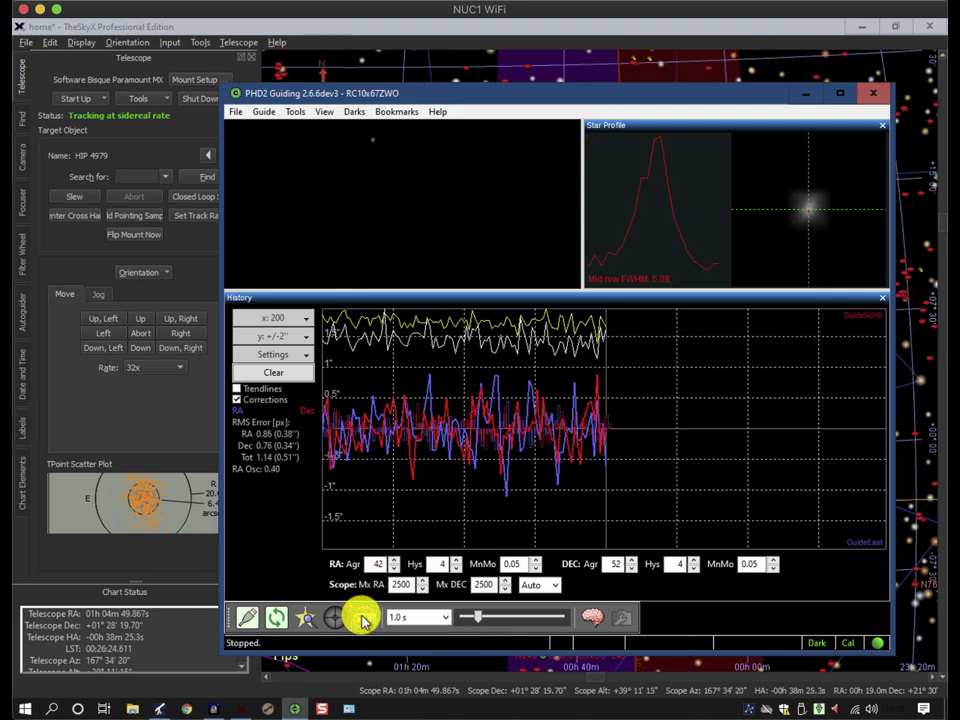
left_click(806, 94)
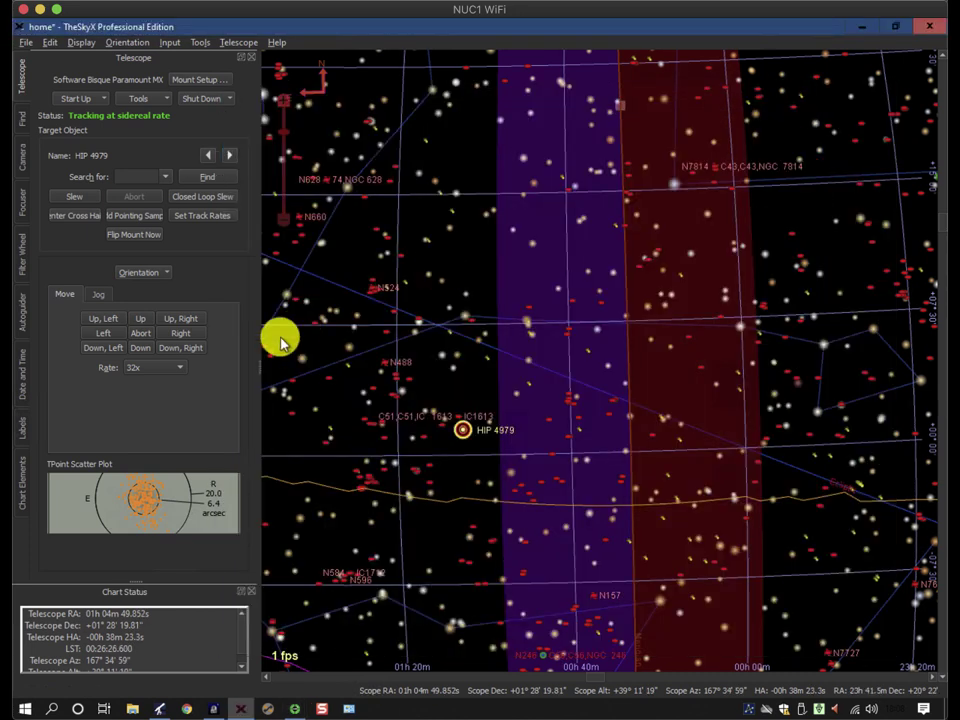
scroll(455, 388, "down", 2)
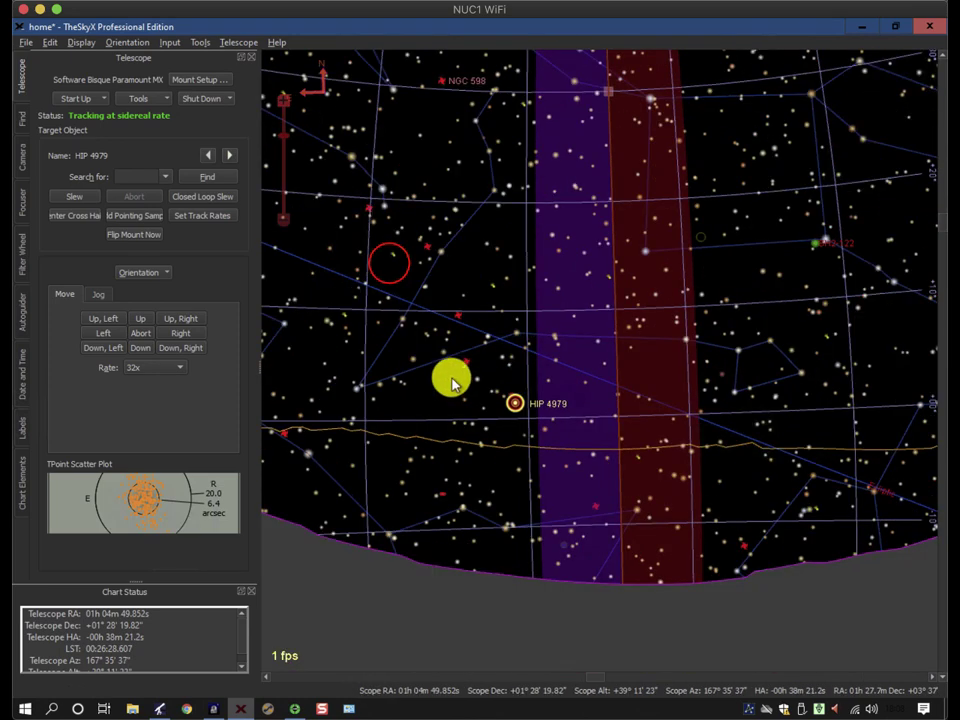
left_click_drag(424, 279, 560, 410)
left_click(420, 304)
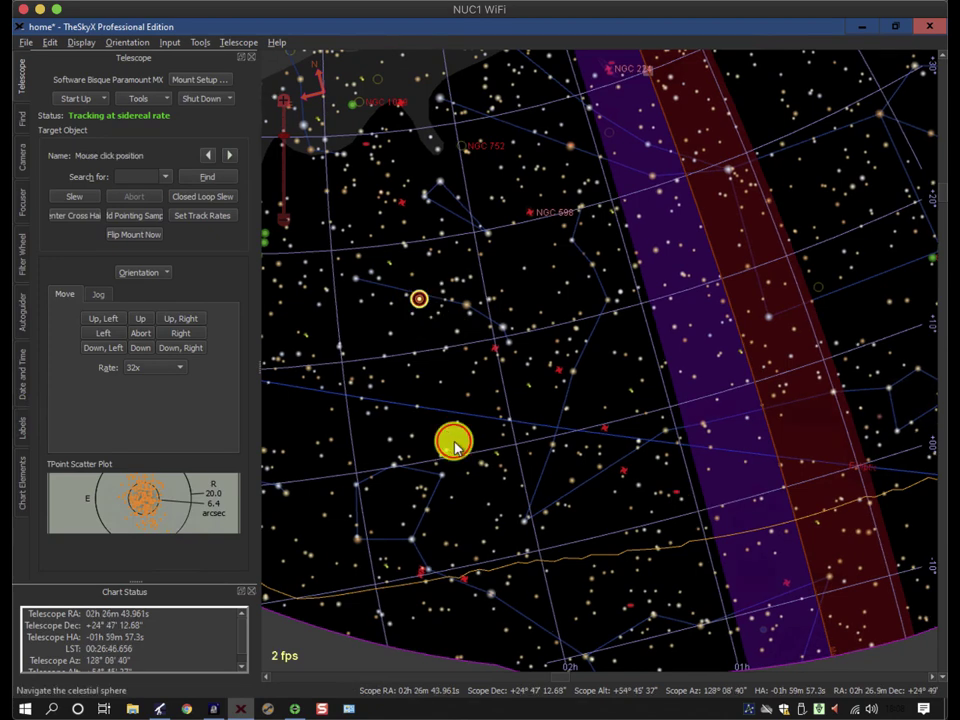
left_click(295, 708)
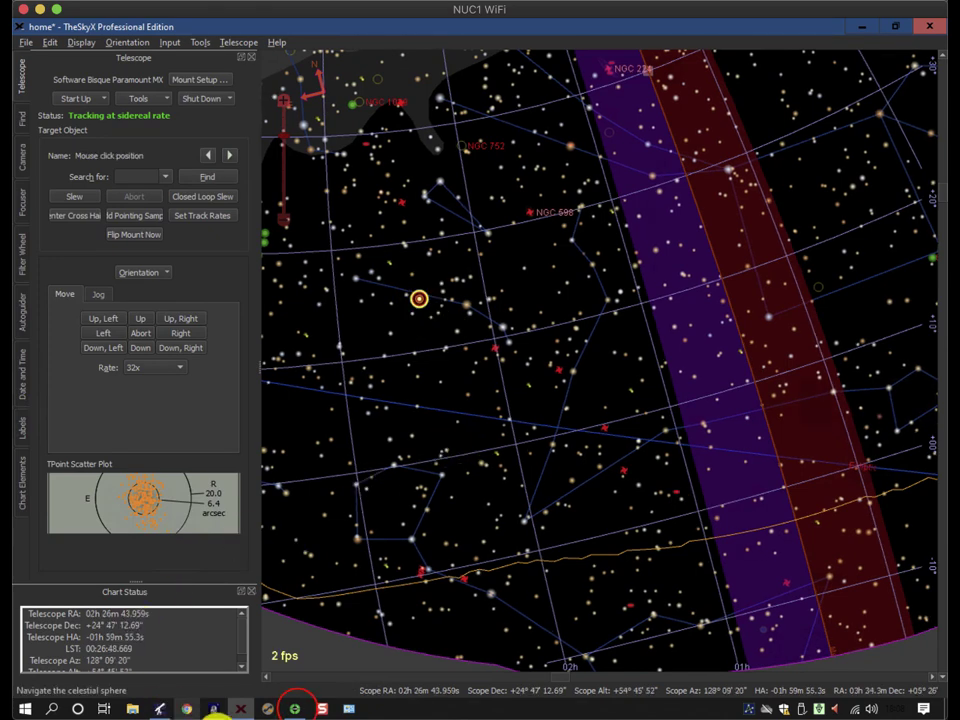
- Clear the guiding history graph and set the exposure to 0.5 s
left_click(295, 708)
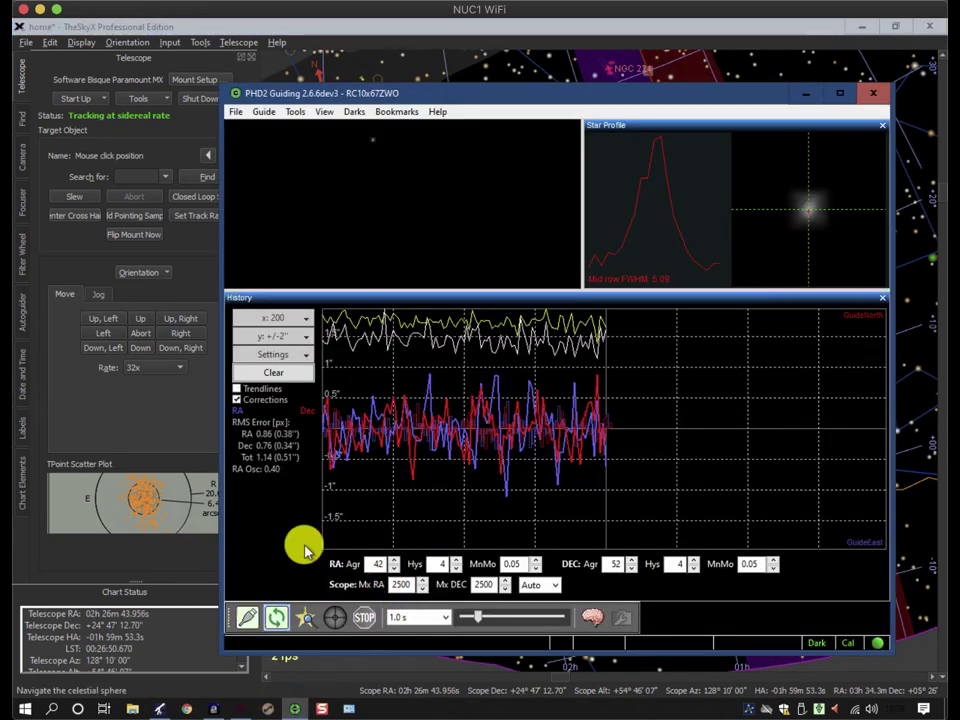
left_click(273, 372)
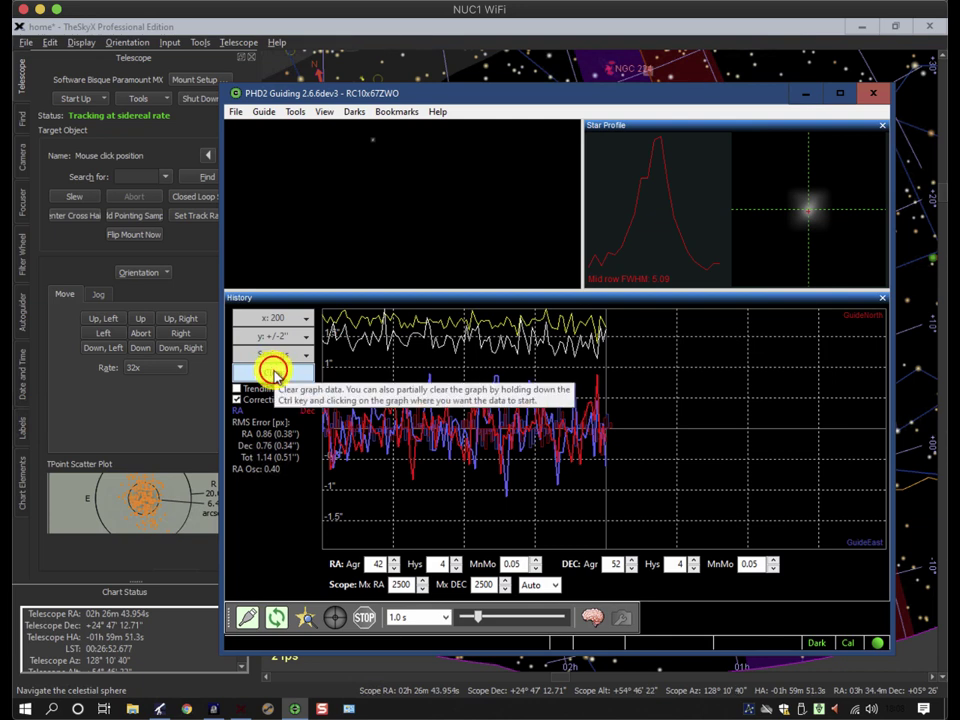
left_click(444, 617)
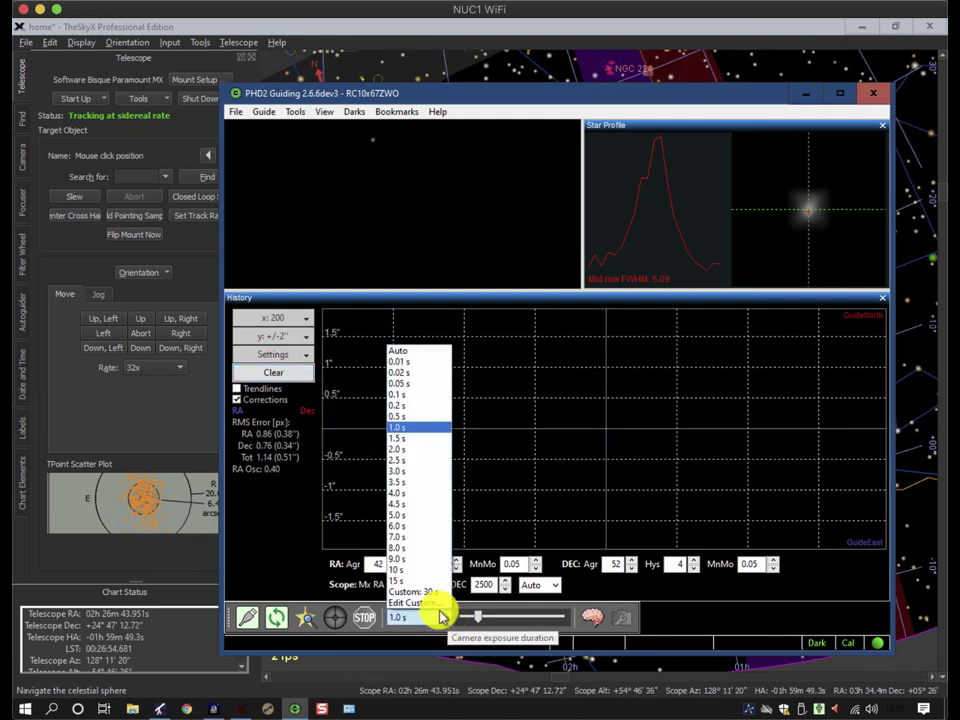
left_click(402, 417)
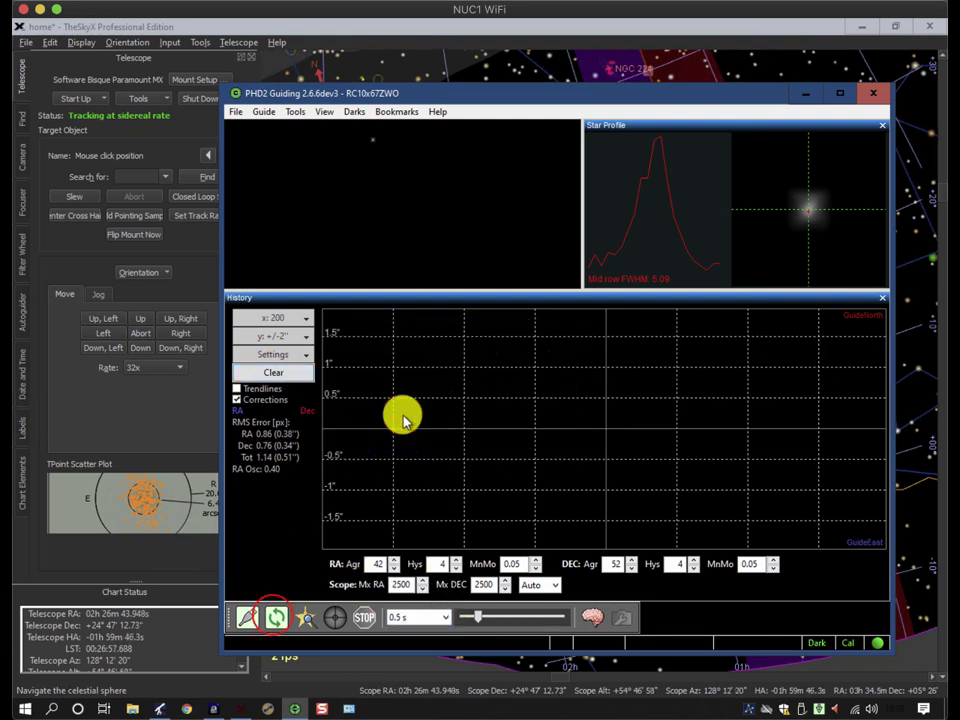
- Loop exposures, stop, and select a guide star with SNR 132.7 in the camera image
left_click(274, 618)
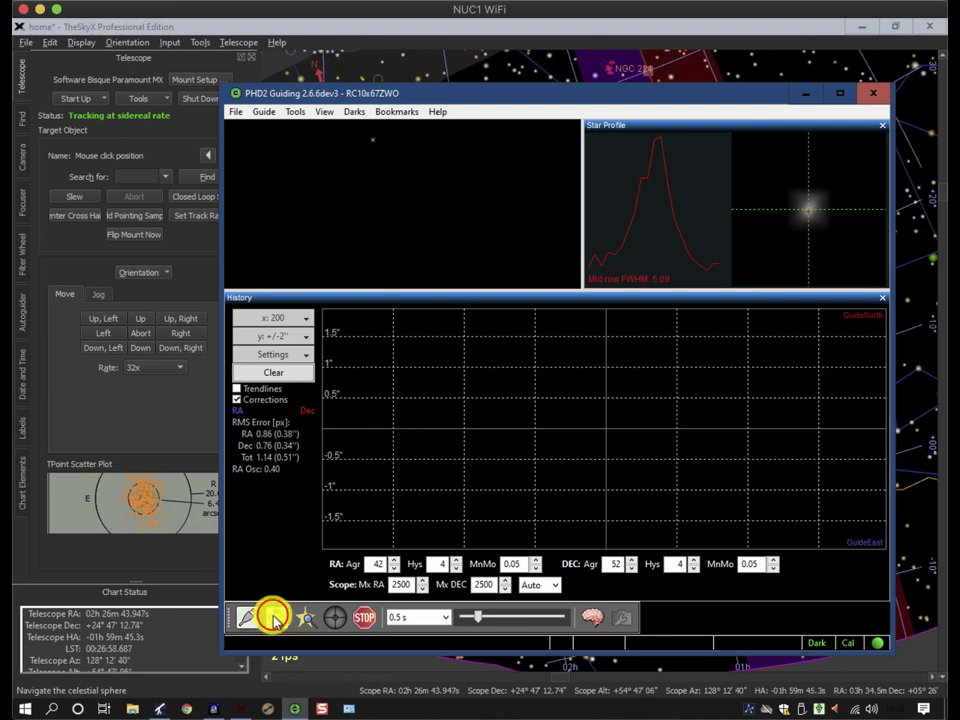
left_click(362, 617)
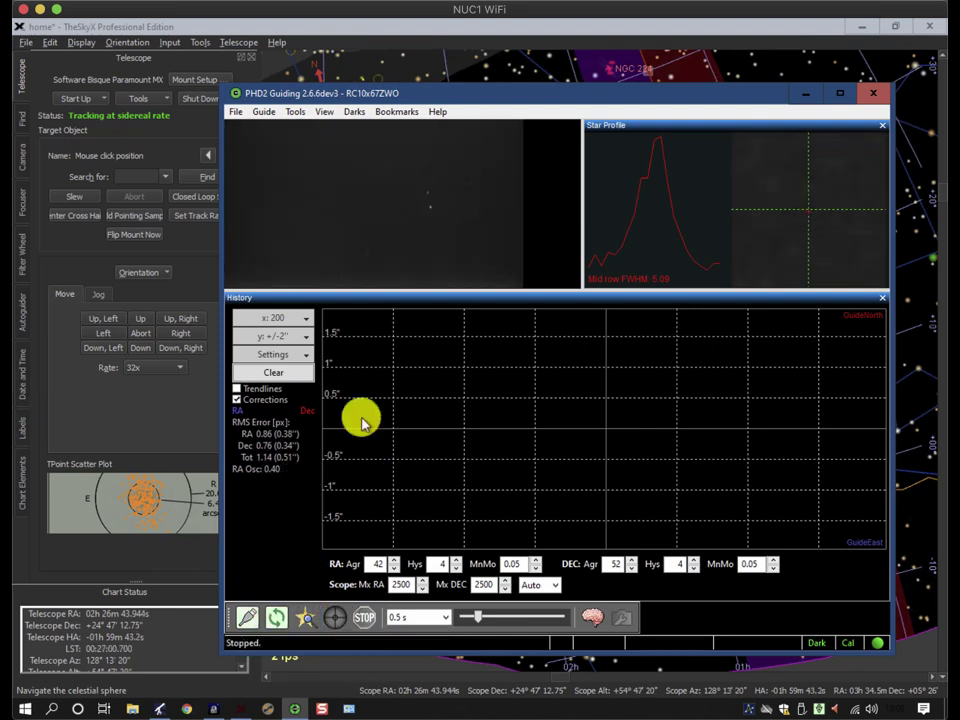
left_click(435, 210)
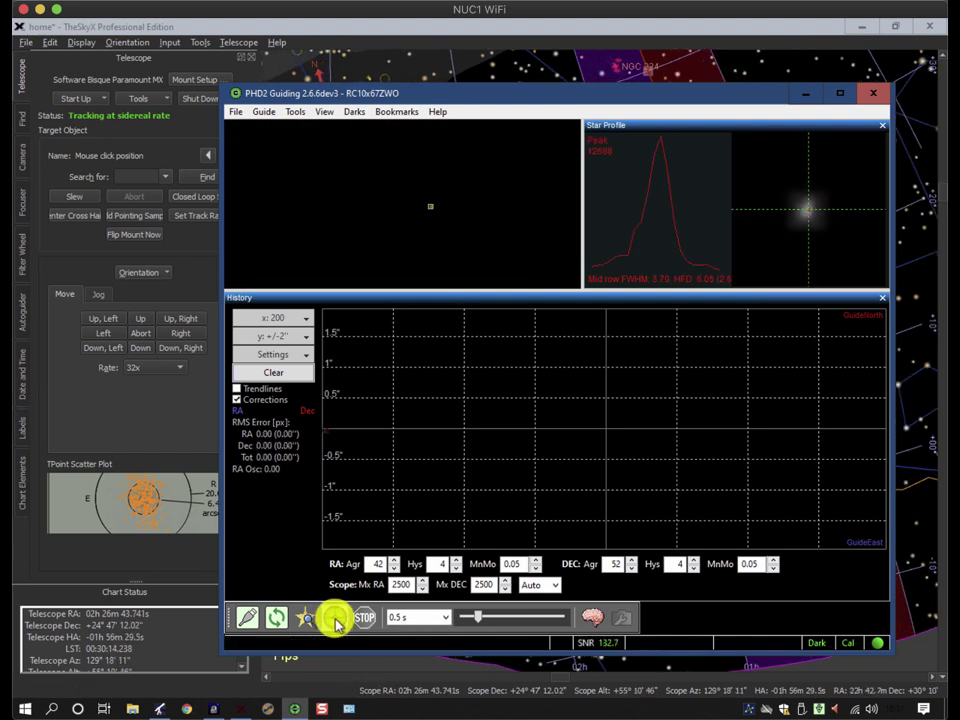
- Disable mount guide output and guide at 0.5 s, reaching 1.10 px (0.49") total RMS
left_click(590, 617)
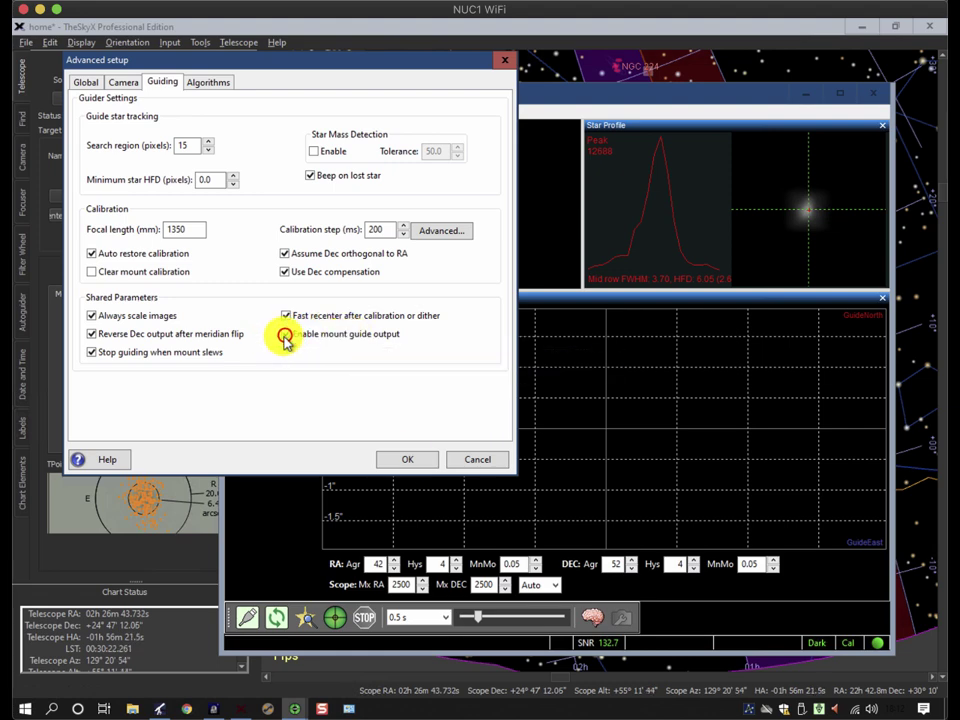
left_click(407, 459)
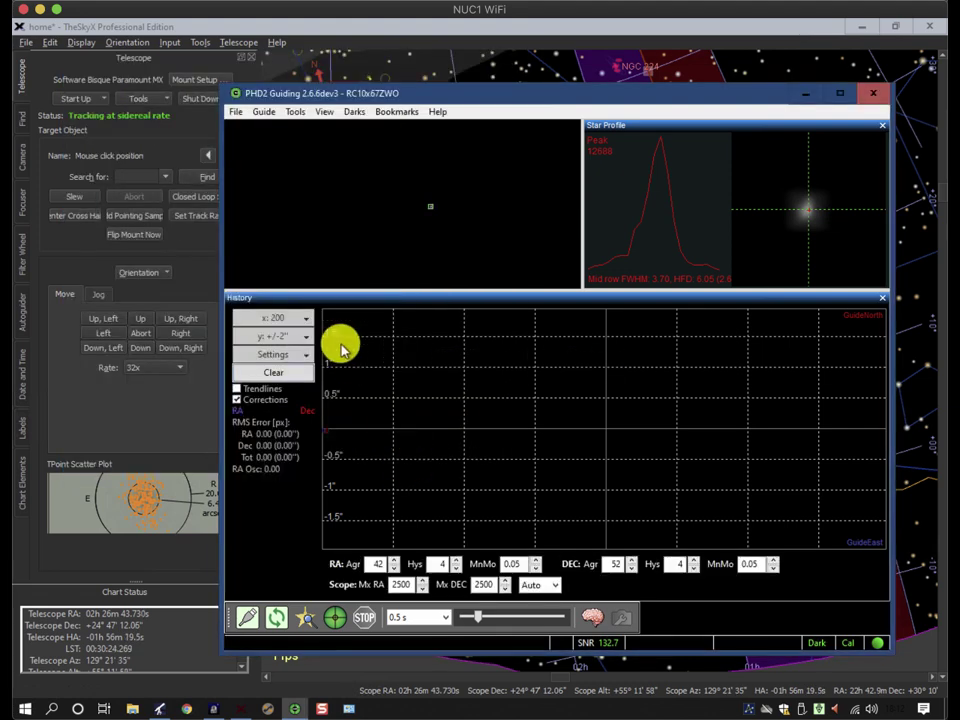
left_click(334, 614)
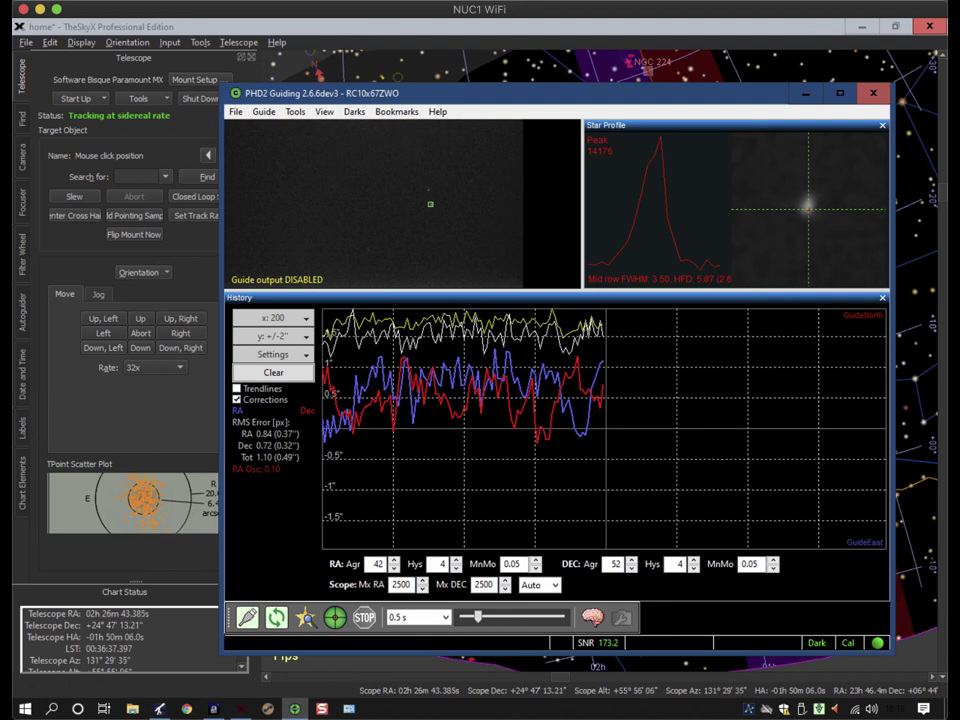
left_click(440, 617)
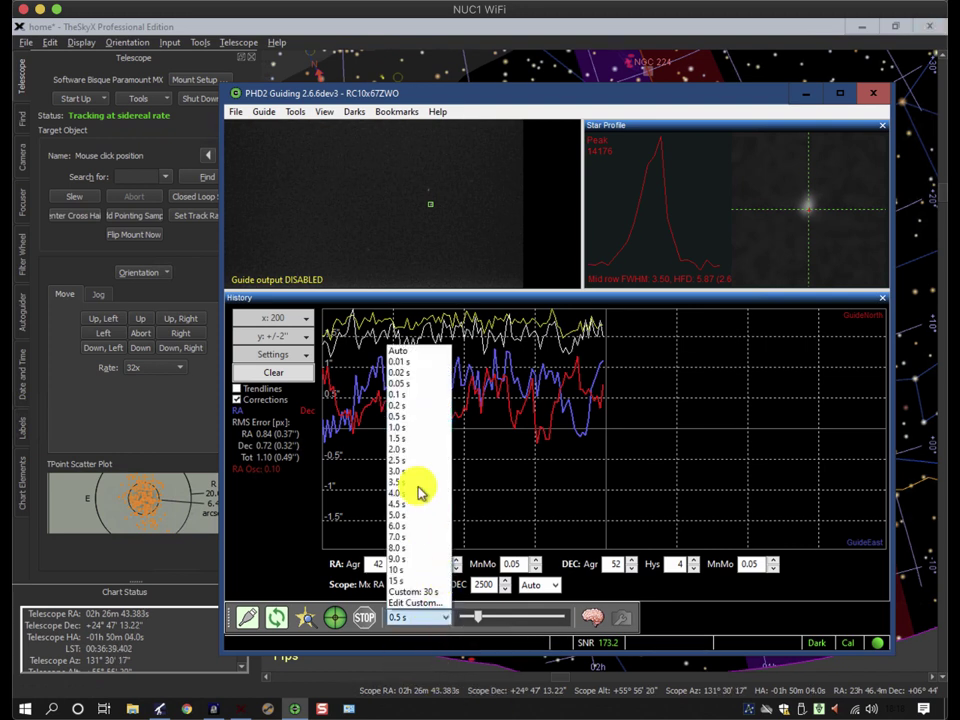
- Select 10 s exposures, loop the camera, auto-select a guide star and start guiding
left_click(400, 569)
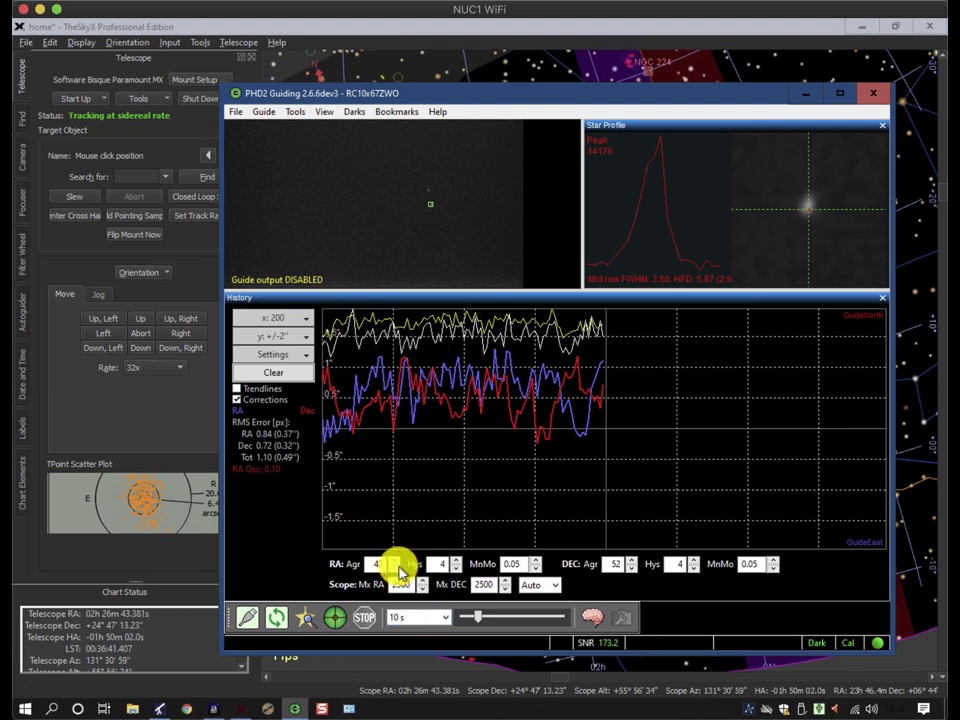
left_click(277, 619)
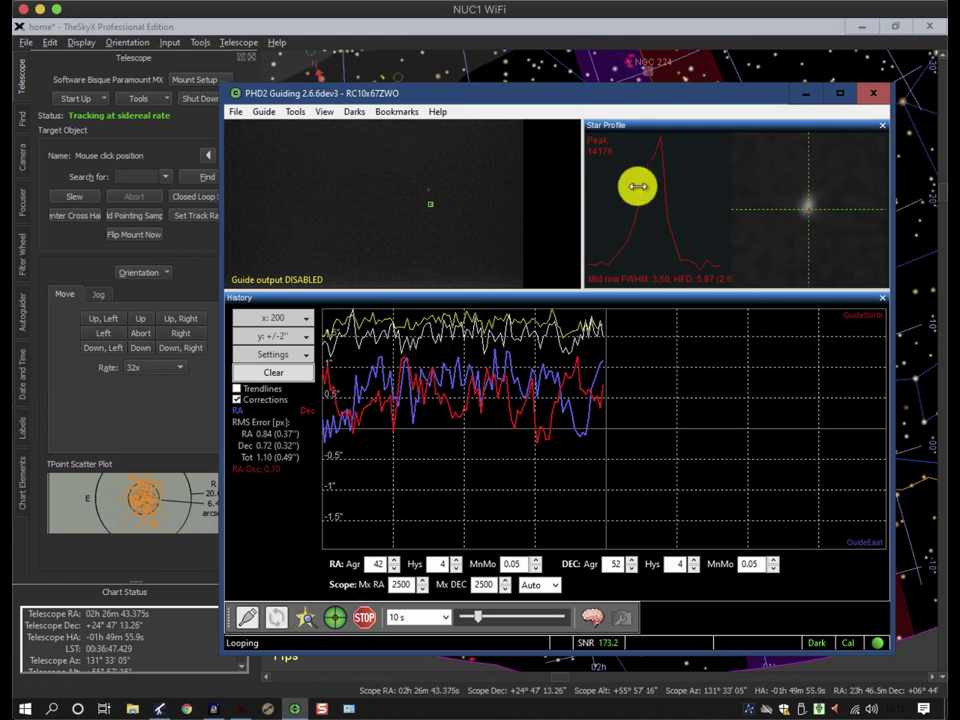
left_click(306, 620)
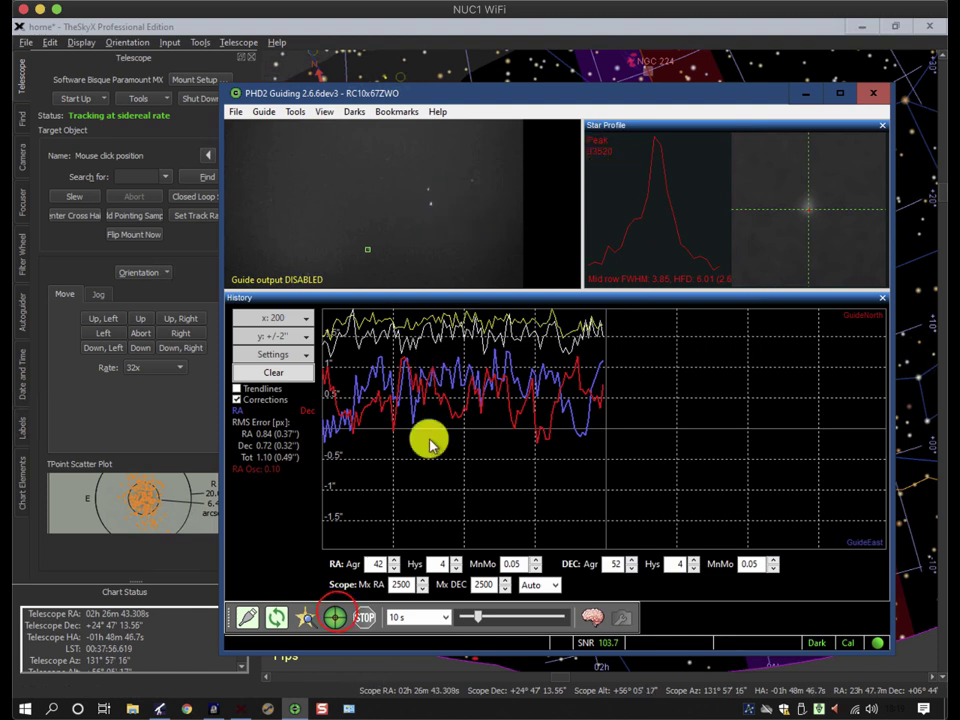
left_click(336, 617)
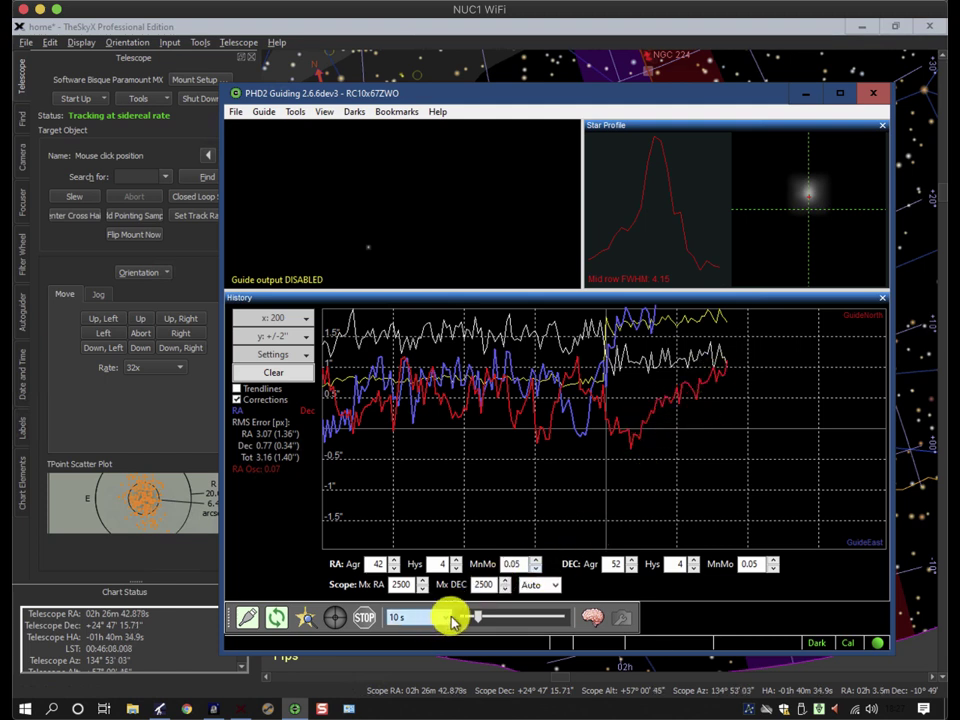
left_click(384, 398)
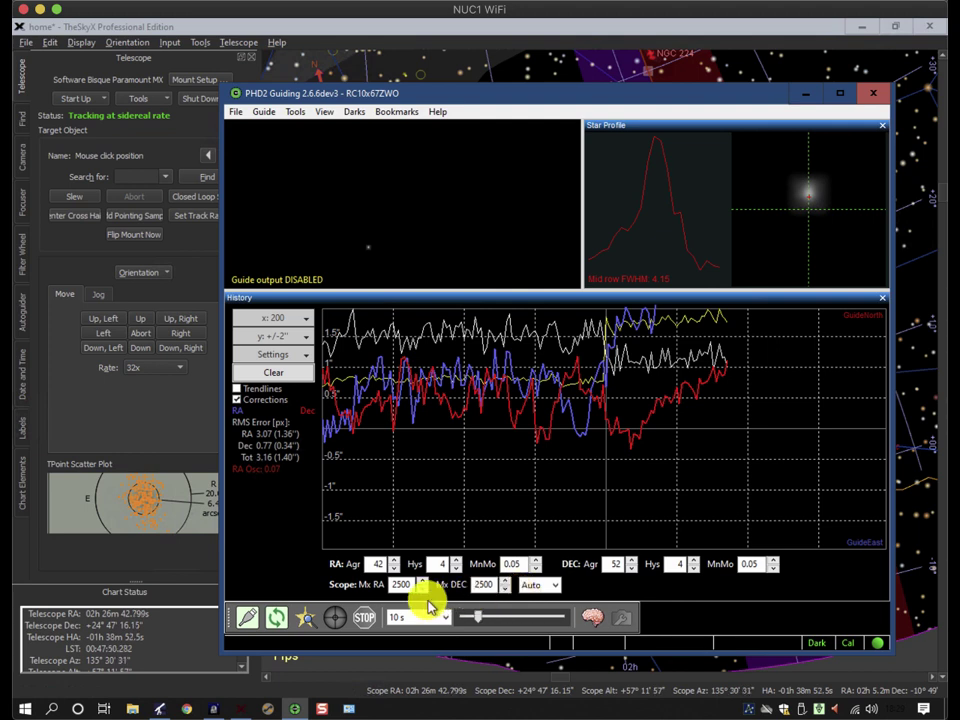
- Clear the guiding history and enable mount guide output in Advanced setup
left_click(277, 372)
left_click(593, 622)
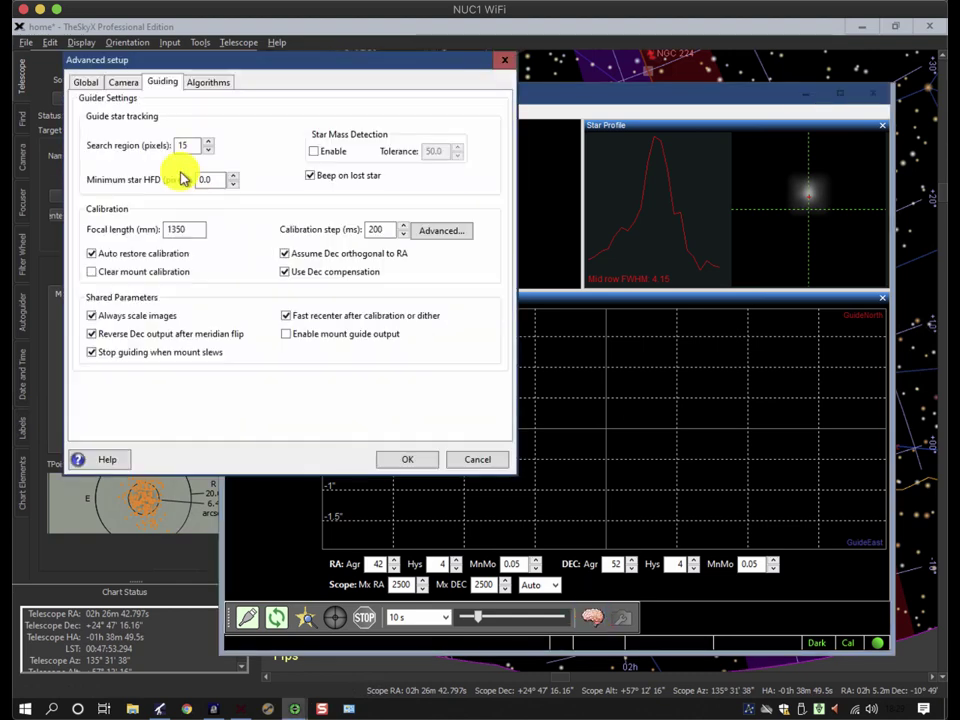
left_click(285, 334)
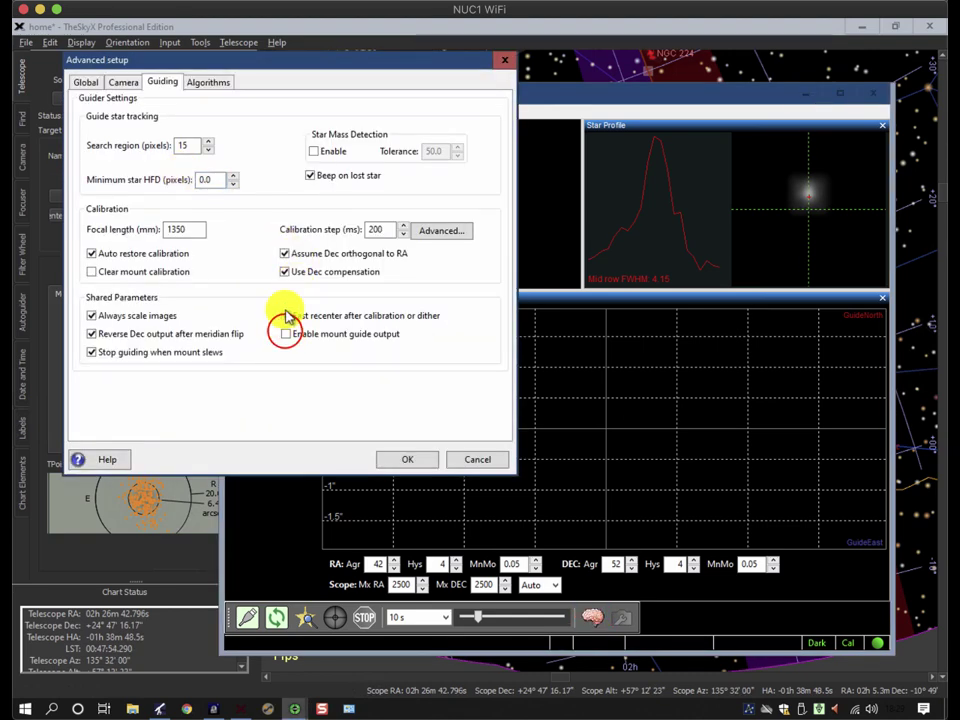
left_click(409, 459)
- Switch to 0.5 s exposures, loop the camera and auto-select a guide star
left_click(437, 618)
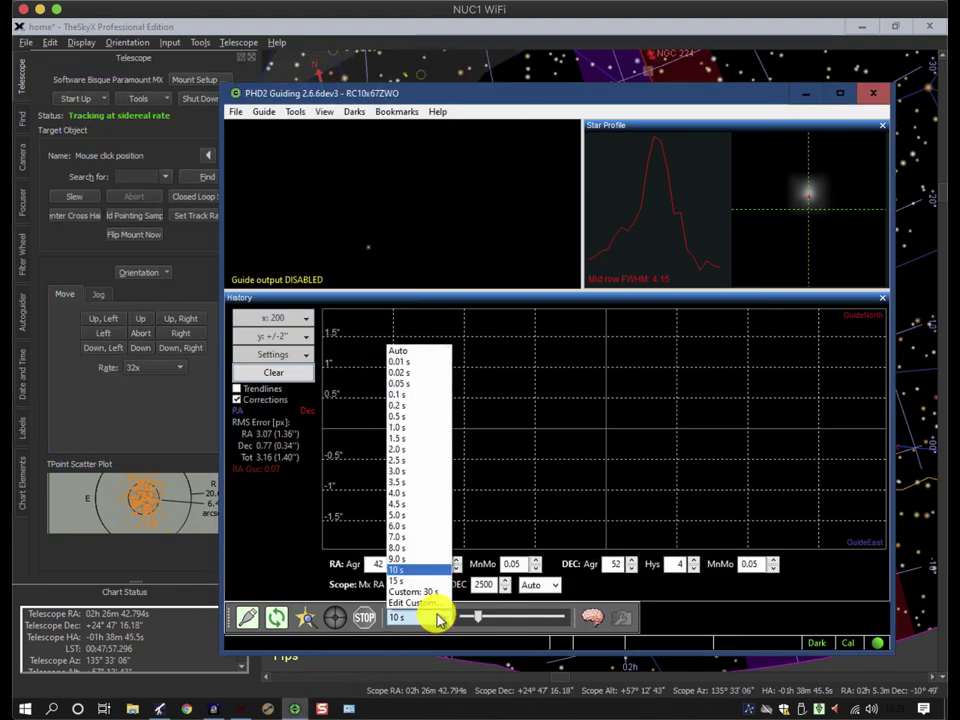
left_click(405, 416)
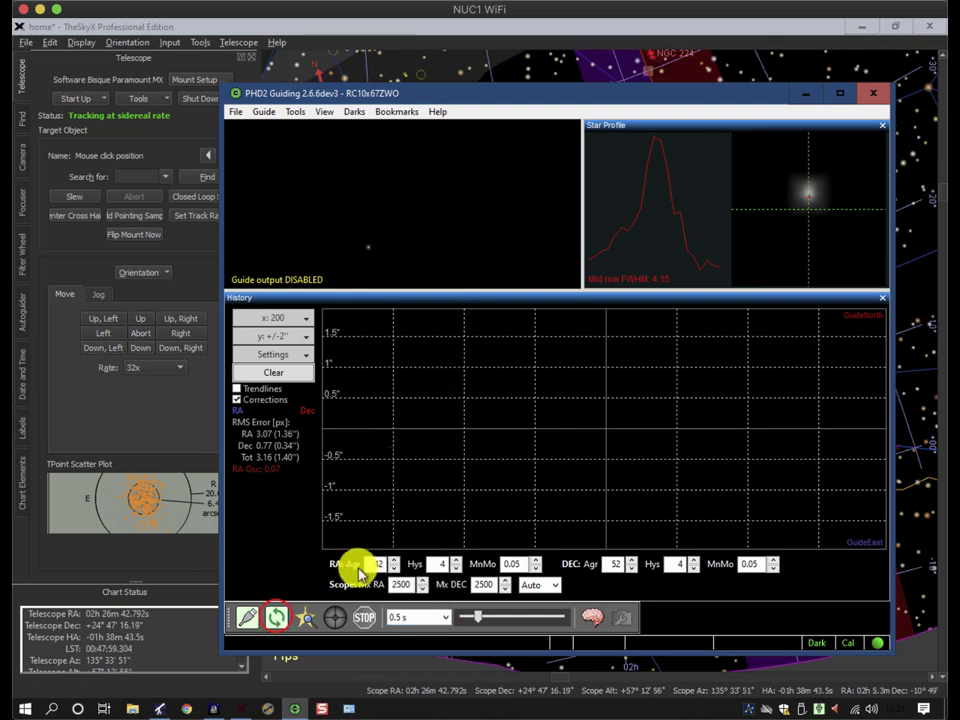
left_click(276, 617)
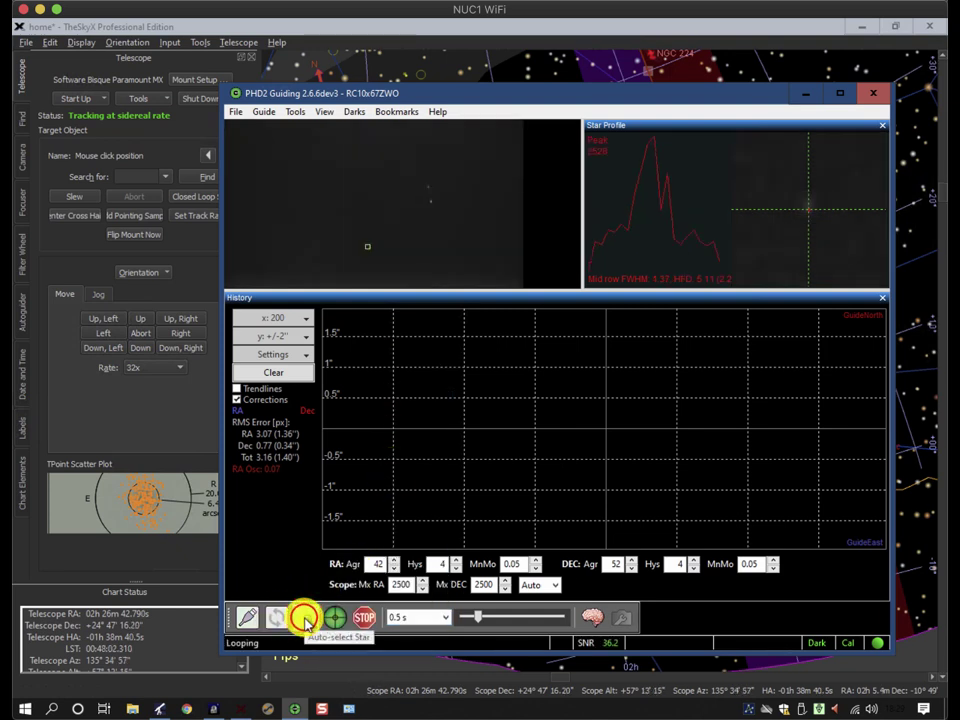
left_click(335, 617)
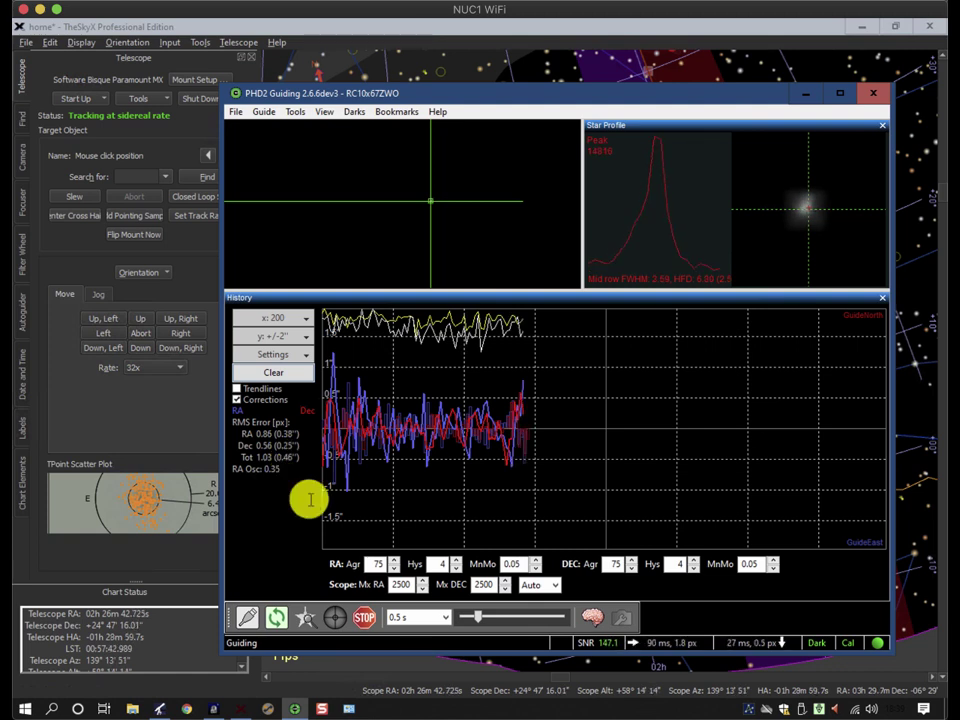
- Stop guiding, clear the history, and restart guiding at 10 s exposures on an auto-selected star
left_click(362, 617)
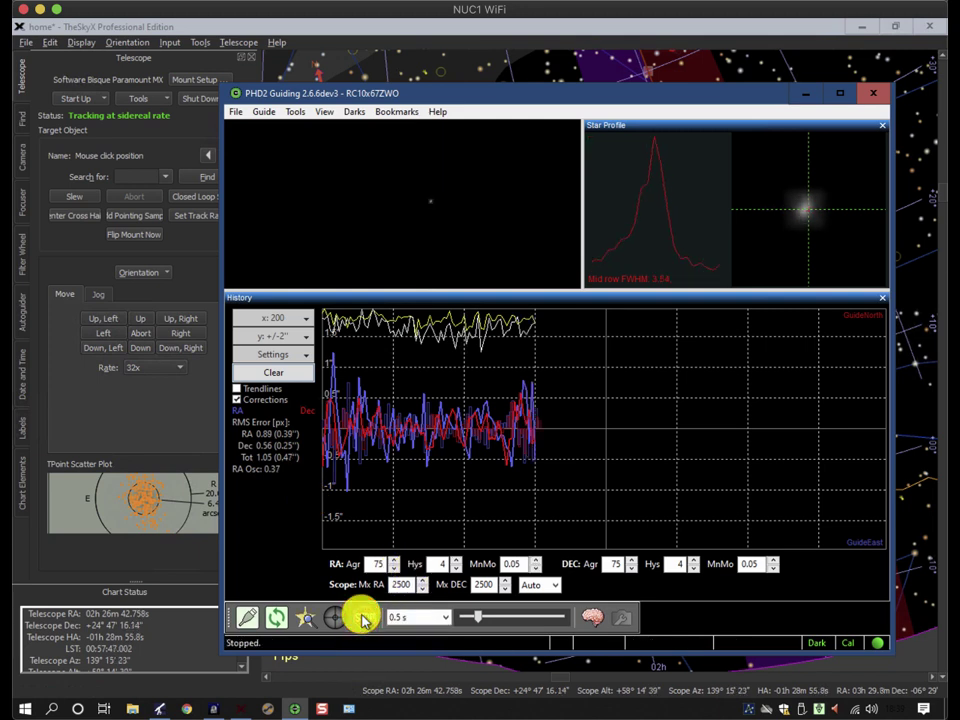
left_click(276, 372)
left_click(440, 617)
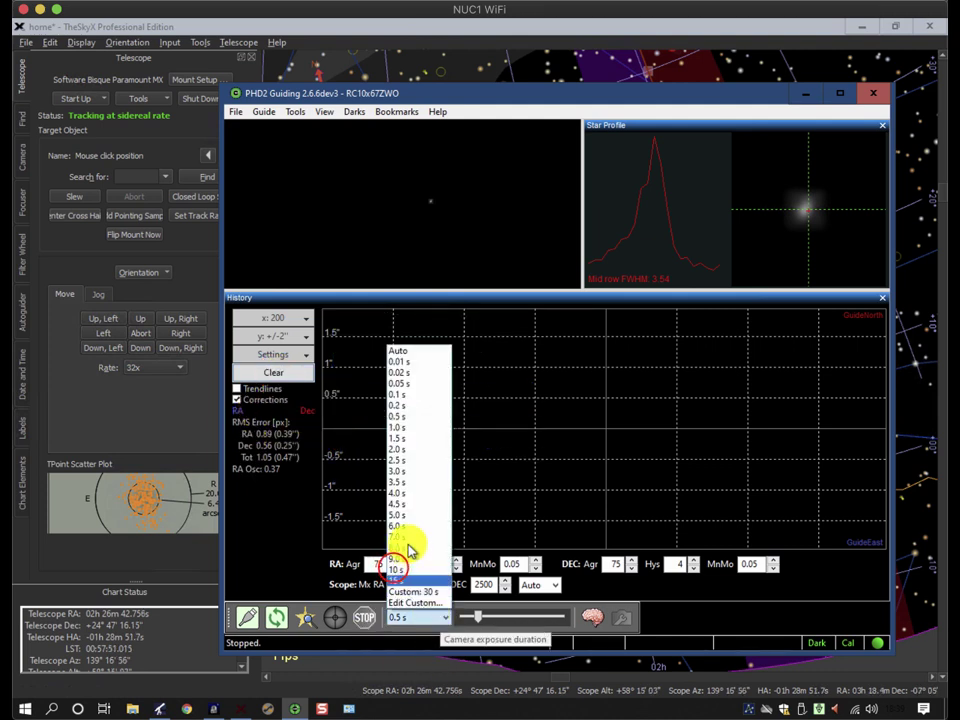
left_click(394, 569)
left_click(272, 617)
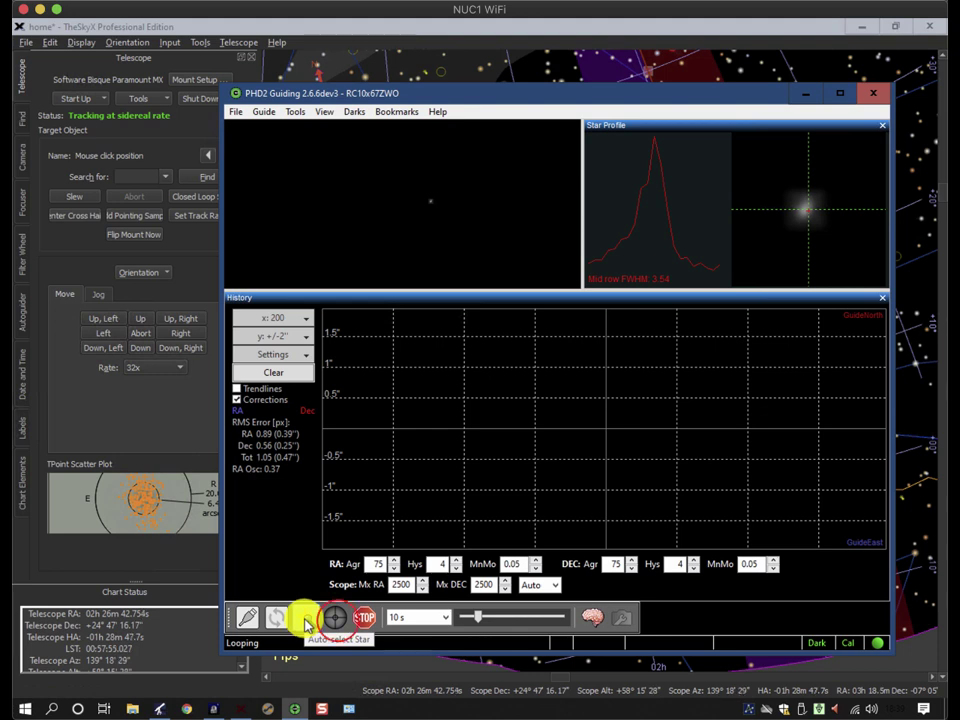
left_click(305, 621)
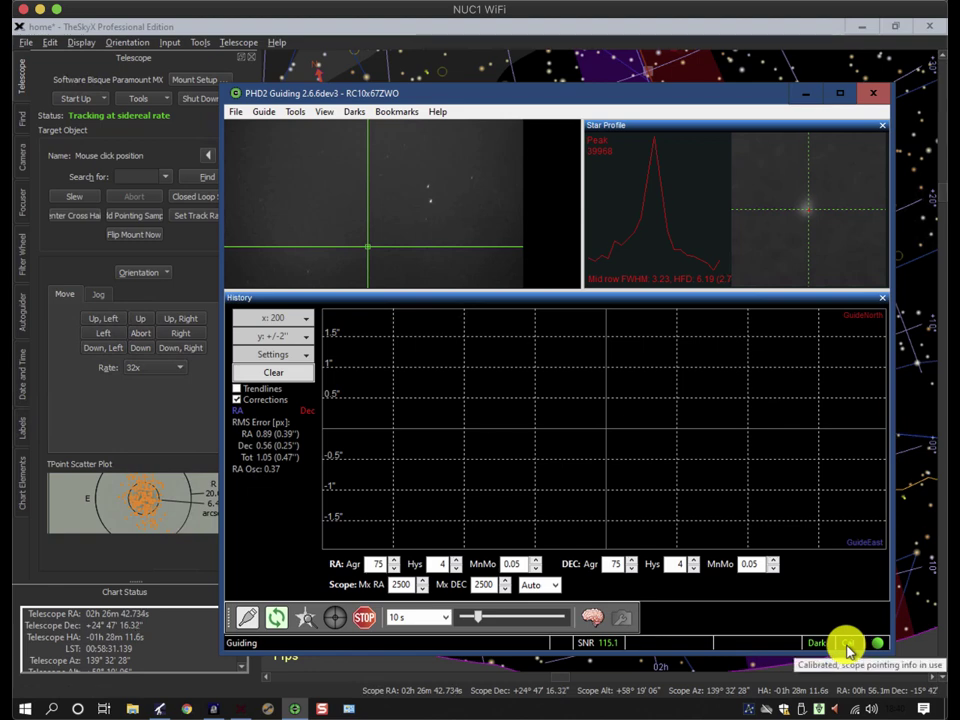
- Review the Advanced setup Camera tab, with star-profile saturation detection and gain 50
left_click(594, 617)
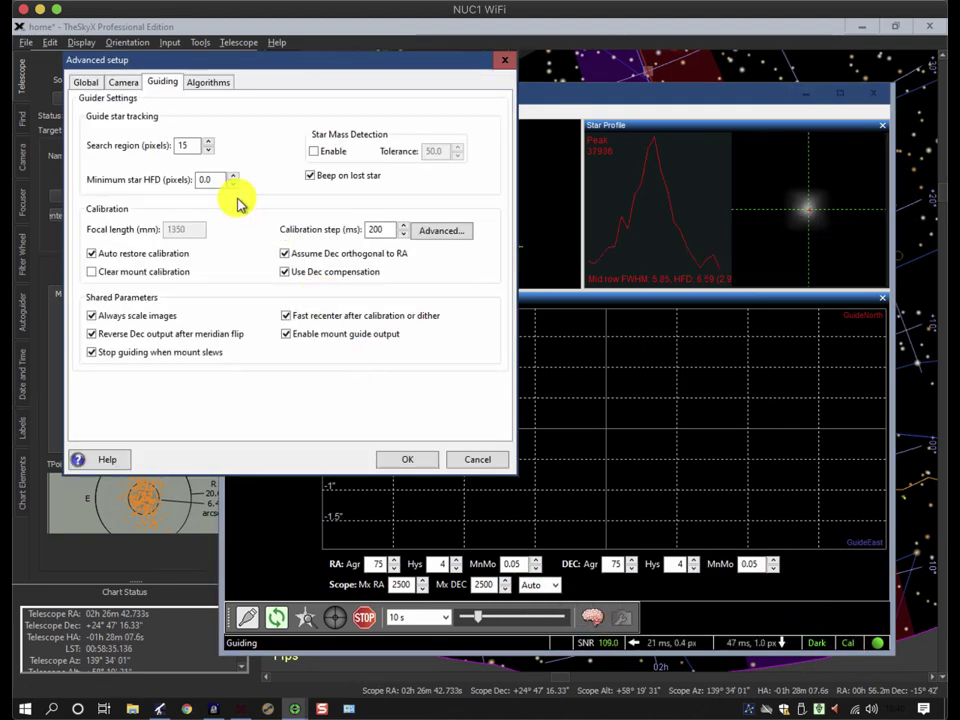
left_click(115, 86)
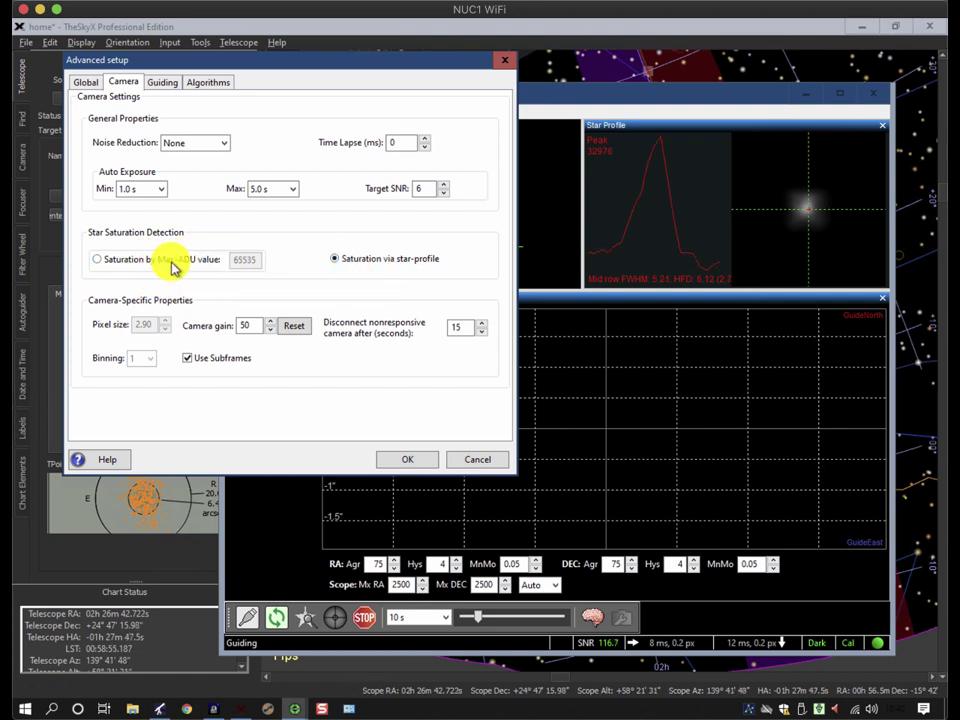
left_click(336, 259)
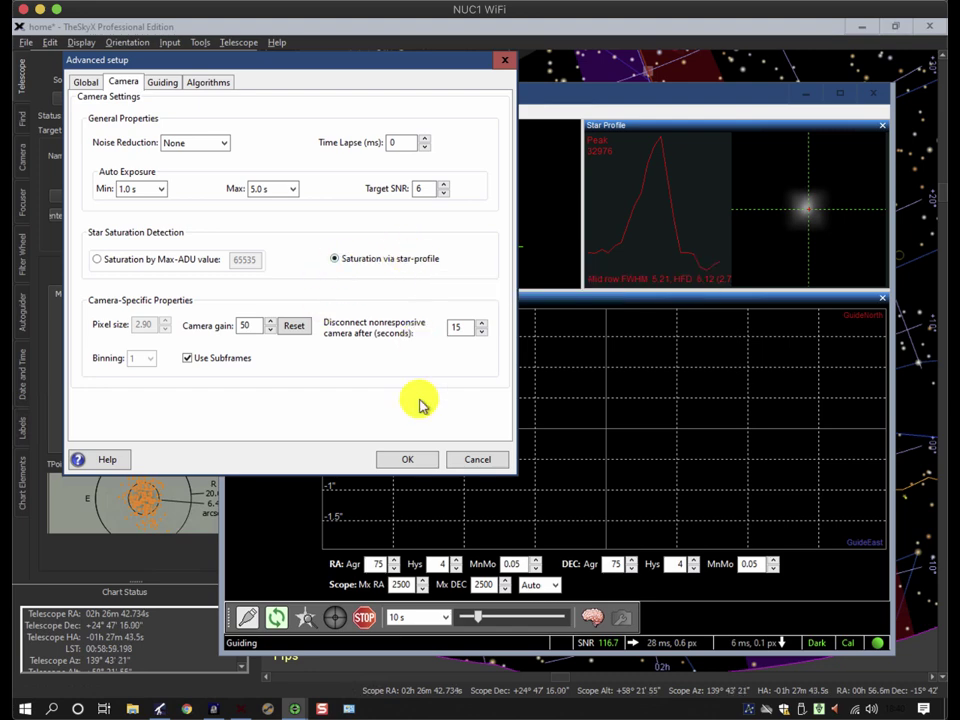
left_click(416, 459)
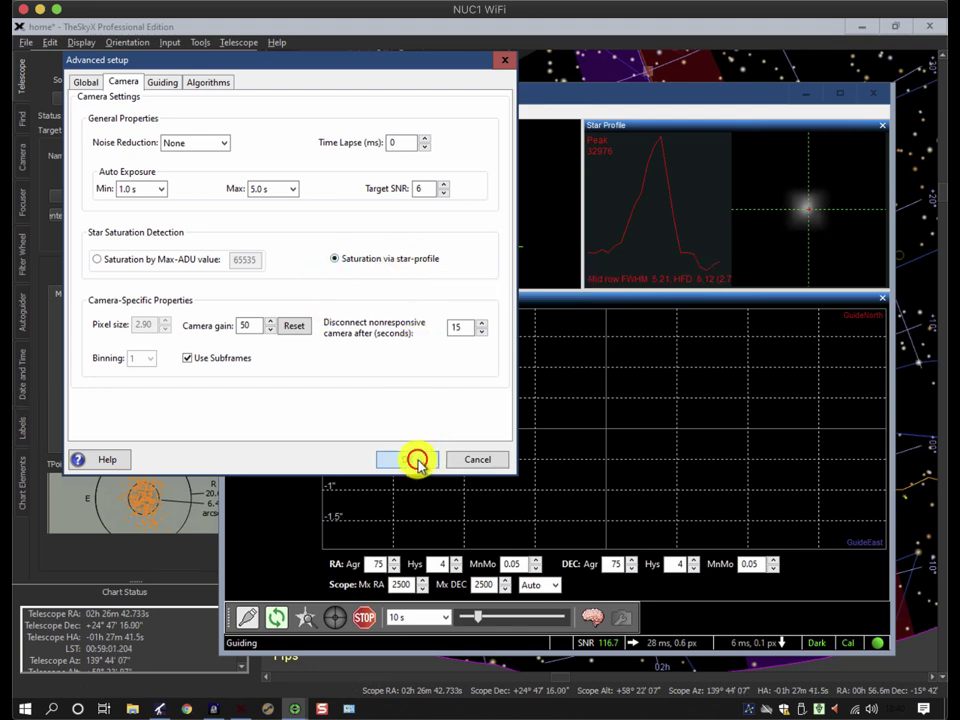
- Close Advanced setup and change the RA aggressiveness to 70 while guiding runs
left_click(414, 459)
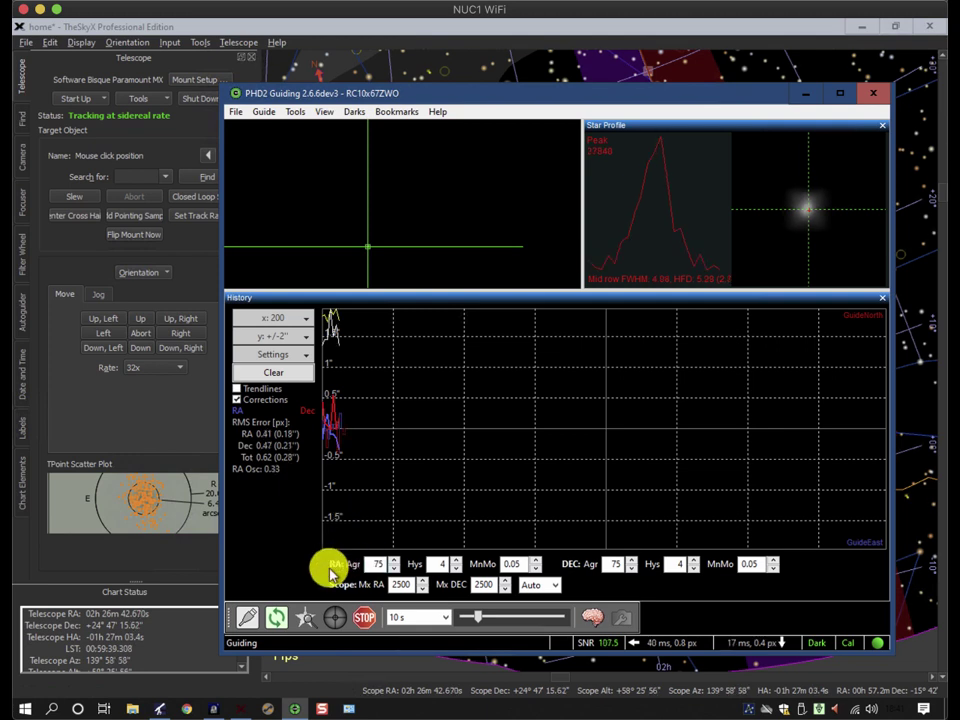
double_click(377, 563)
key("BackSpace")
type("70")
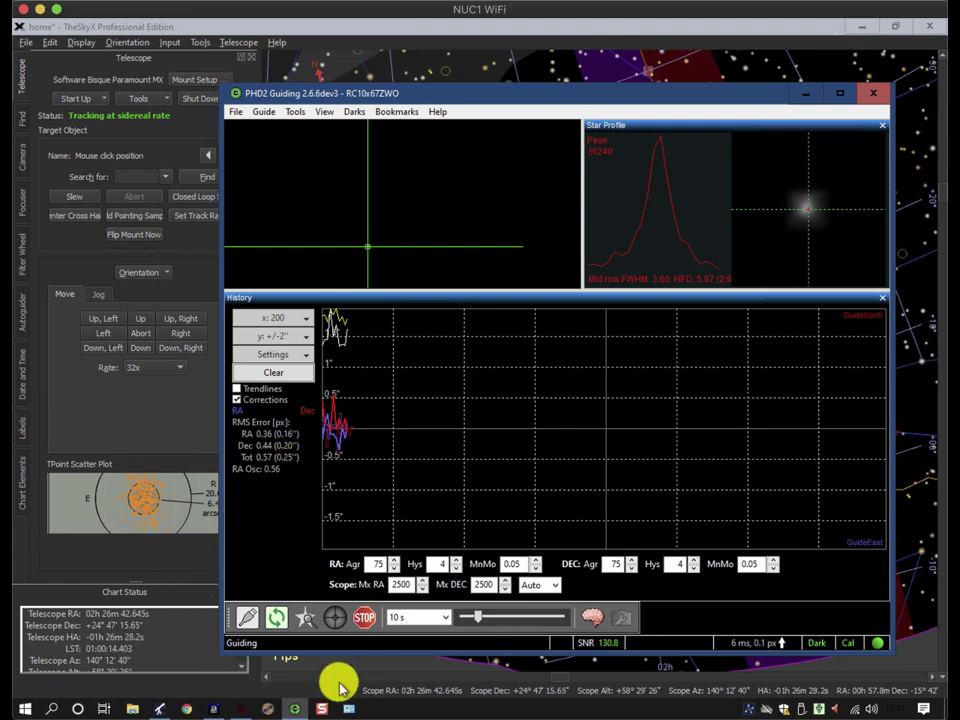
- In TheSkyX, open TPoint Settings on the ProTrack page, then minimize it
left_click(226, 690)
double_click(97, 500)
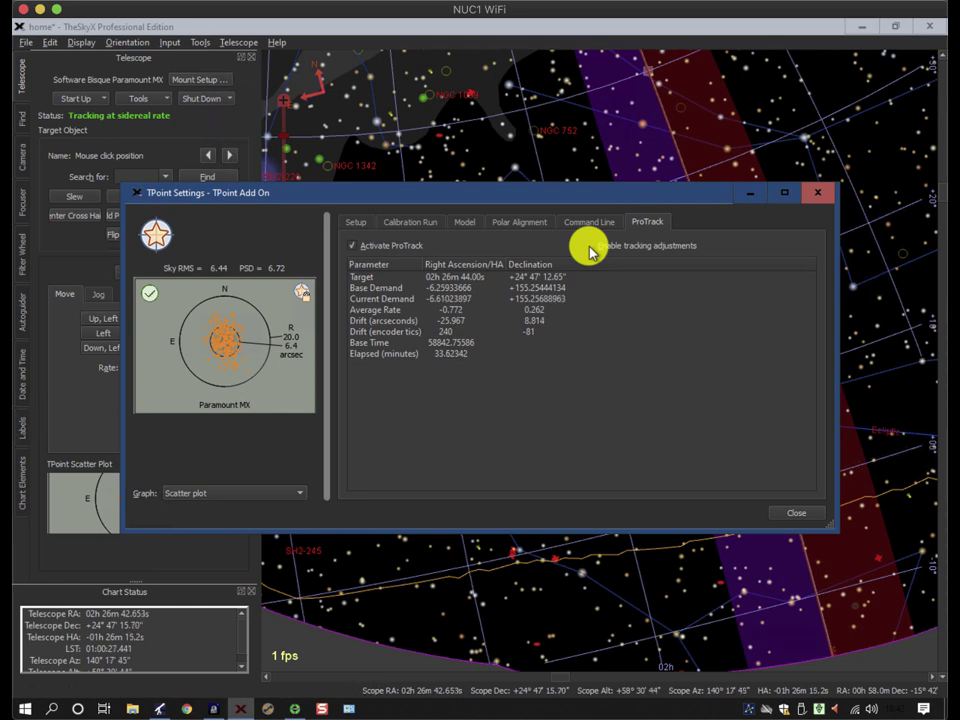
left_click(748, 192)
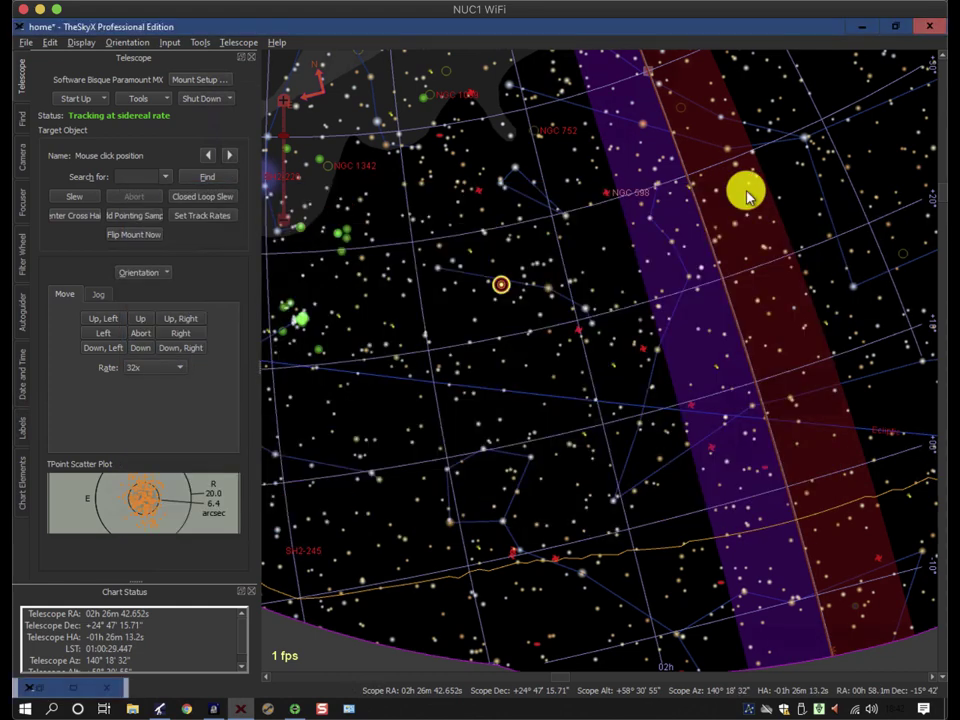
- Bring PHD2 Guiding back to the front to watch the 10 s guiding graph
left_click(294, 706)
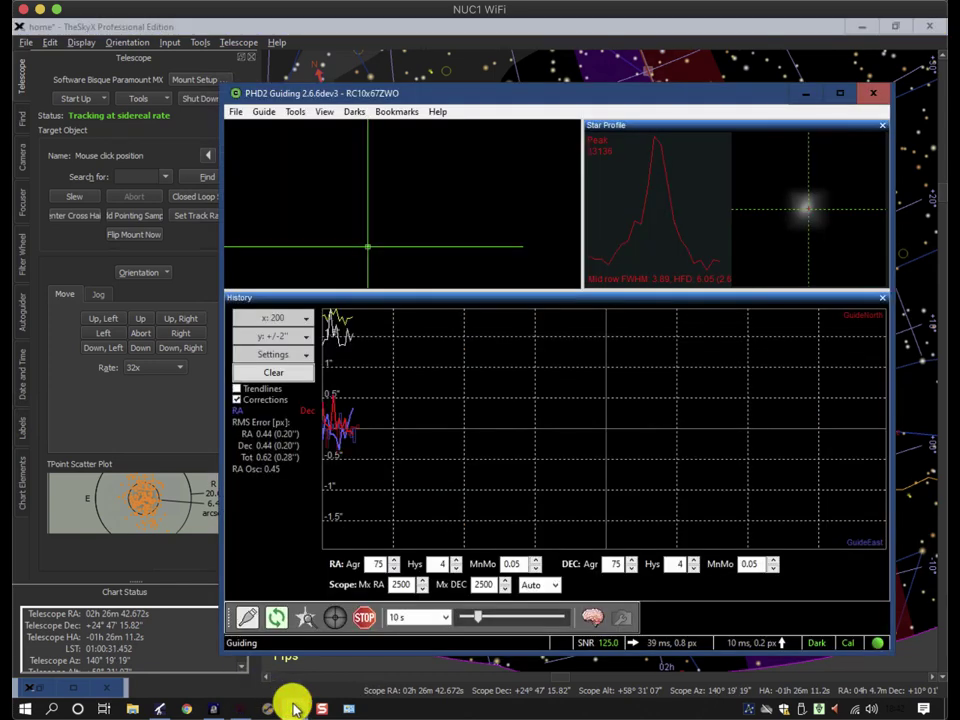